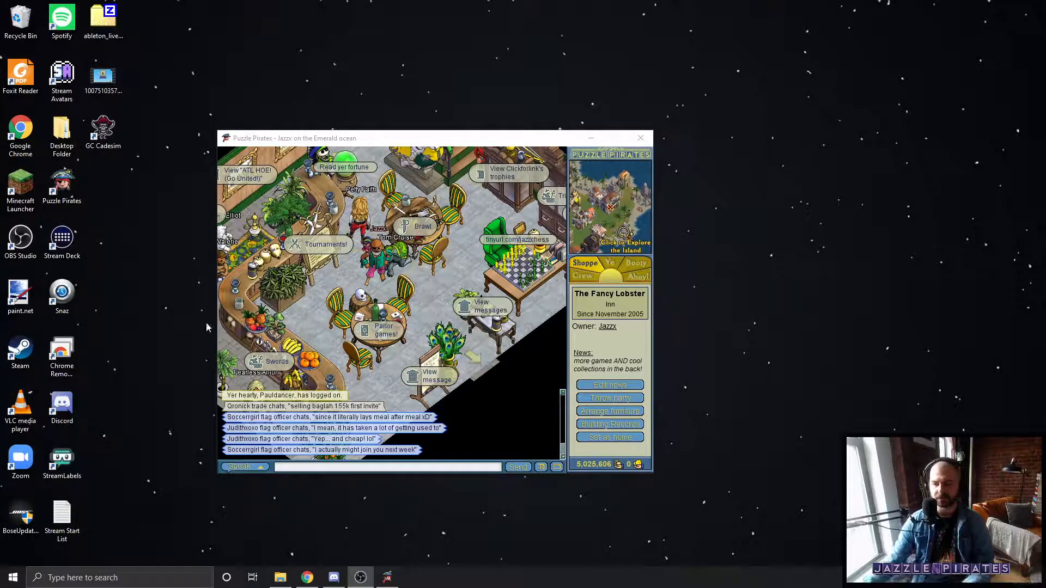
# Step: Open the inn's parlor poker tables and watch one Texas Hold 'em game, dismiss it, and watch another table
pyautogui.click(388, 333)
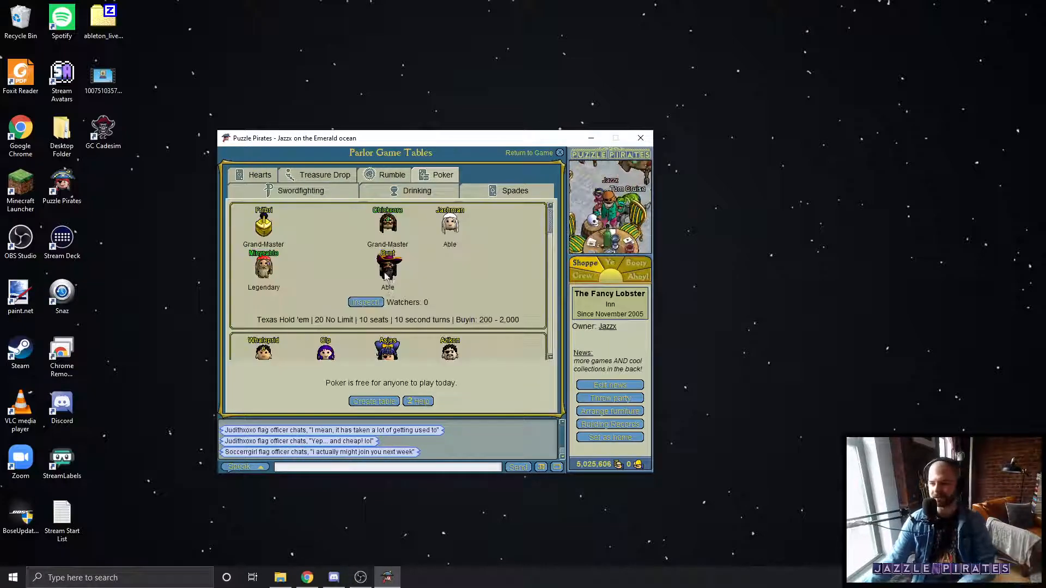
pyautogui.click(375, 316)
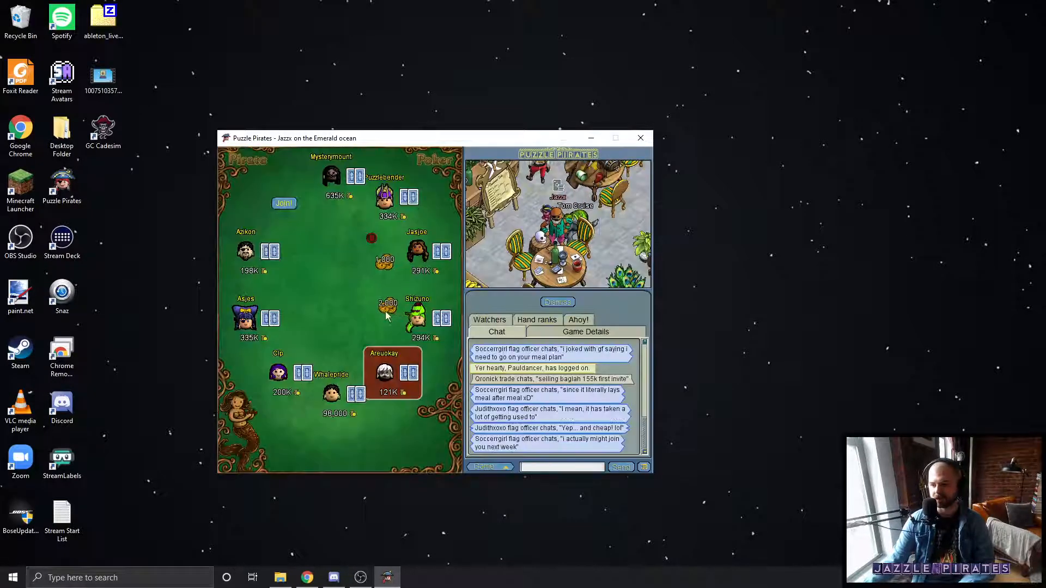
pyautogui.click(559, 303)
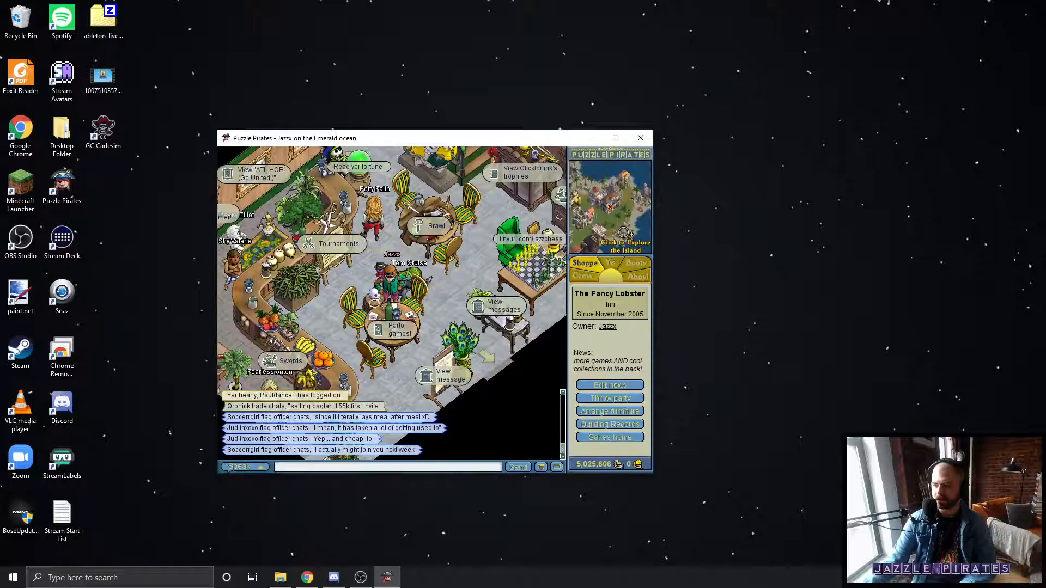
pyautogui.click(393, 326)
pyautogui.click(380, 309)
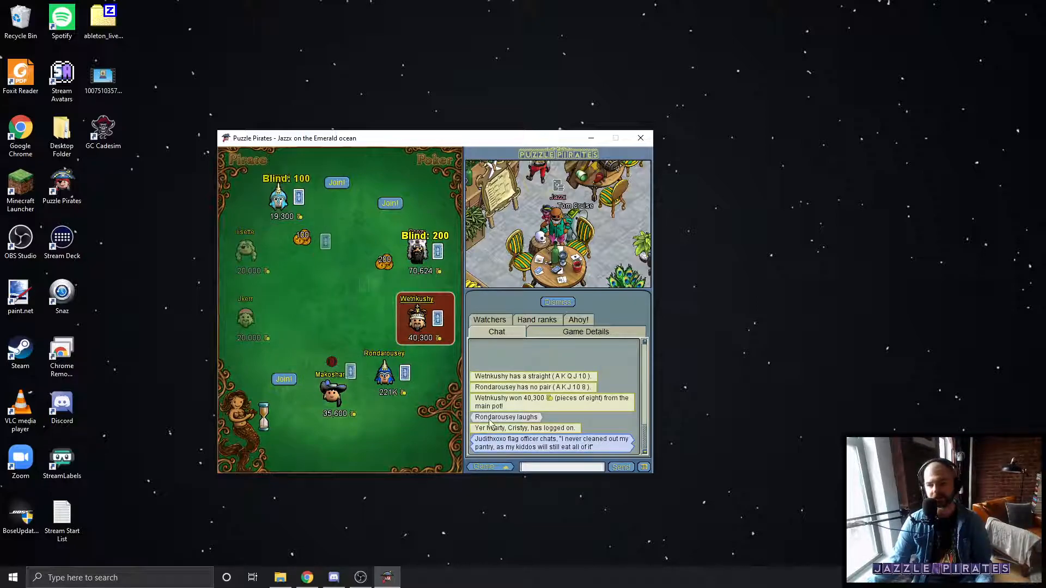
# Step: Switch to Chrome and close the two My Drive tabs and the New Tab, keeping only the Python 3.6.8 release page
pyautogui.click(337, 576)
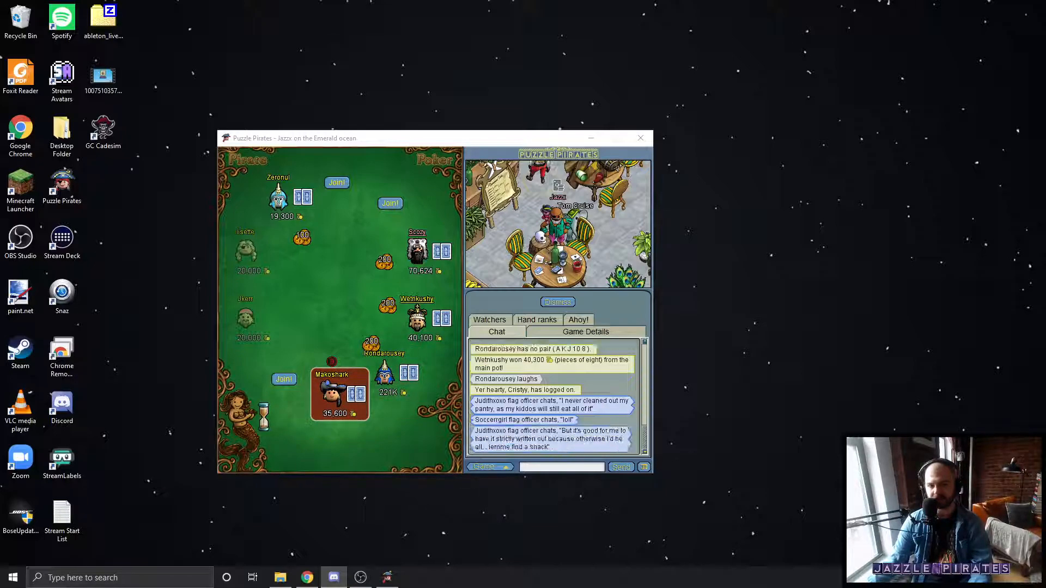
pyautogui.hotkey('alt', 'Tab')
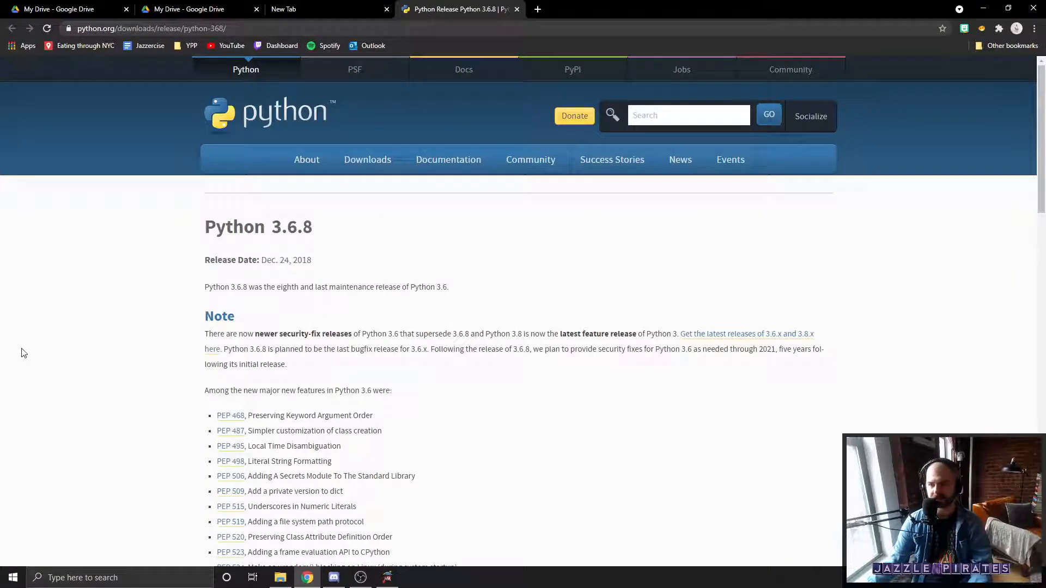
pyautogui.click(126, 9)
pyautogui.click(126, 9)
pyautogui.click(126, 10)
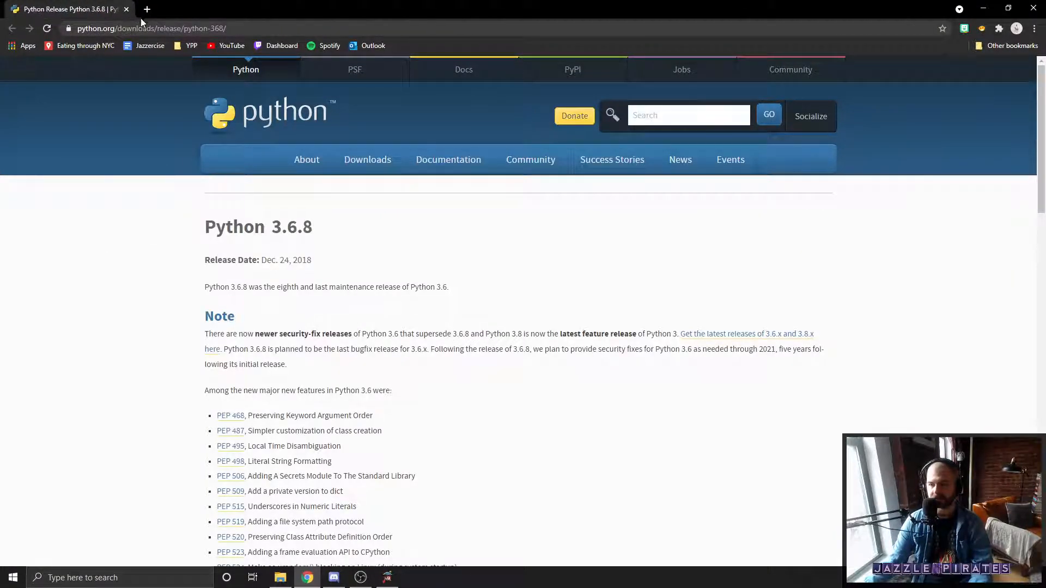
# Step: Highlight the Python 3.6.8 version heading, its release date and the page's full web address
pyautogui.doubleClick(294, 227)
pyautogui.moveTo(324, 261); pyautogui.dragTo(260, 261)
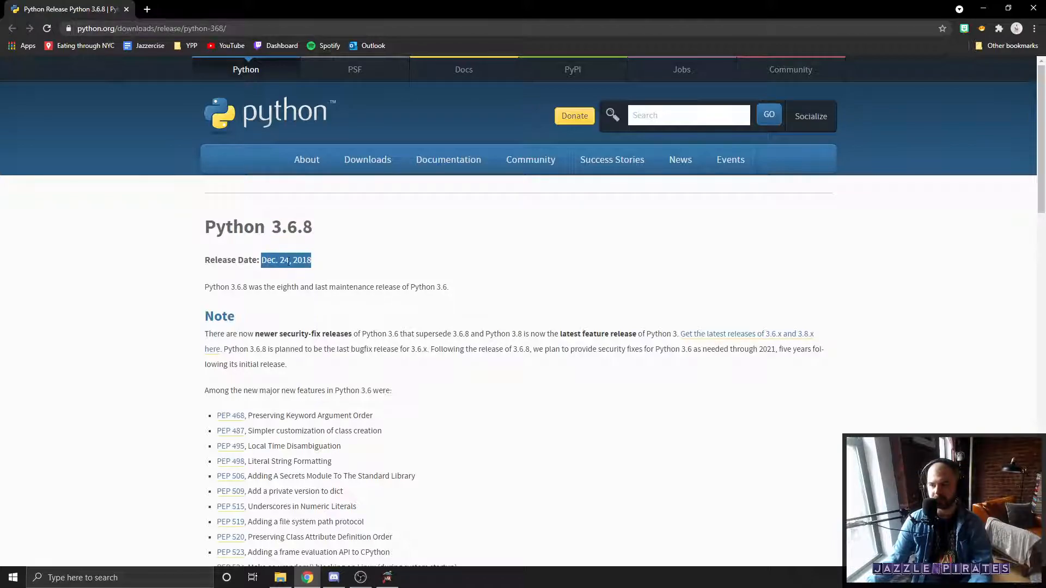
pyautogui.click(296, 261)
pyautogui.moveTo(324, 262); pyautogui.dragTo(308, 258)
pyautogui.click(272, 29)
pyautogui.click(272, 30)
pyautogui.moveTo(272, 30); pyautogui.dragTo(76, 29)
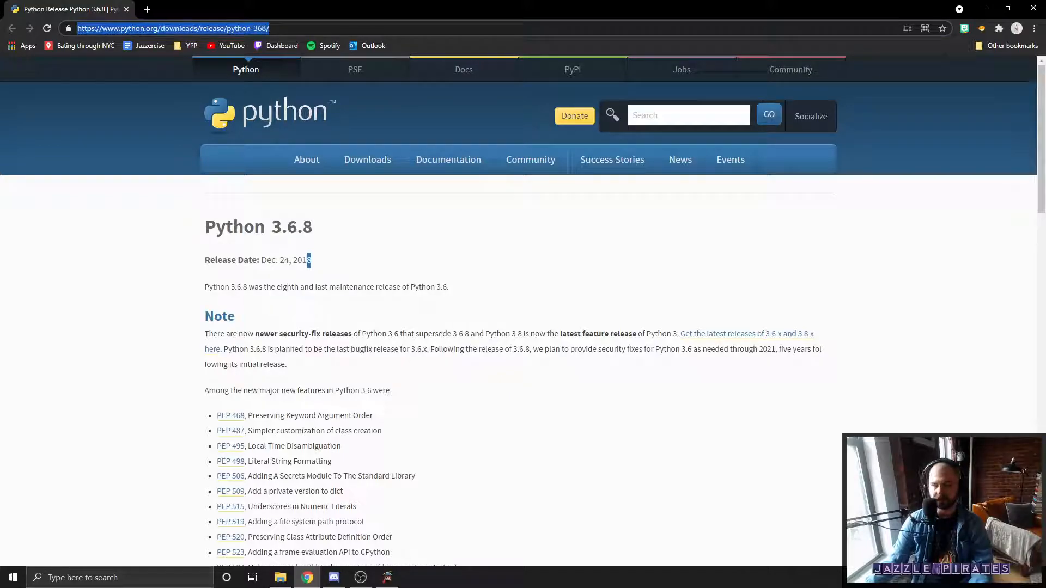
# Step: Download the Windows x86-64 executable installer for Python 3.6.8, launch it, and cancel out of its setup
pyautogui.scroll(-15, 498, 297)
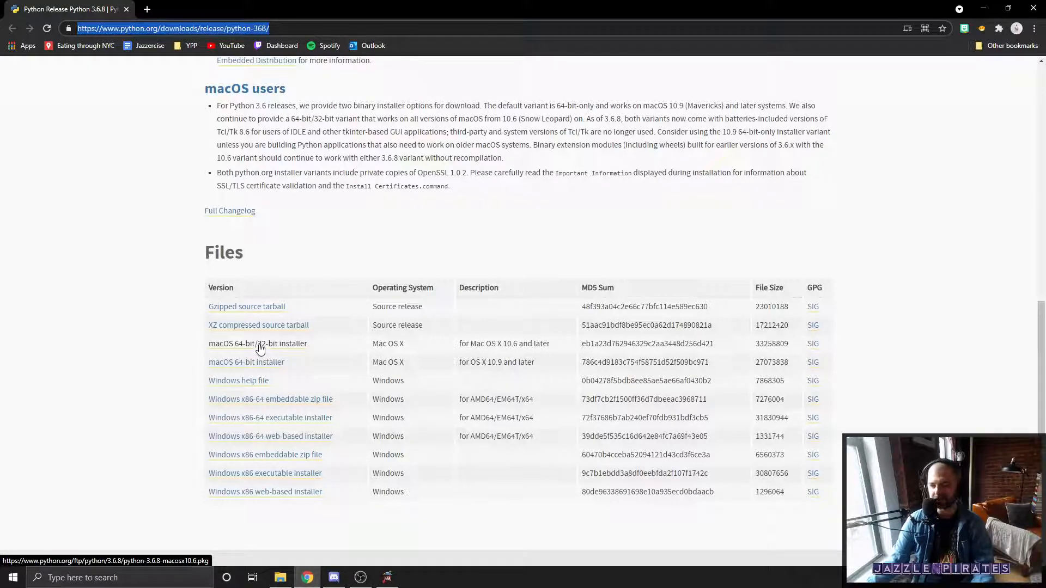
pyautogui.click(298, 420)
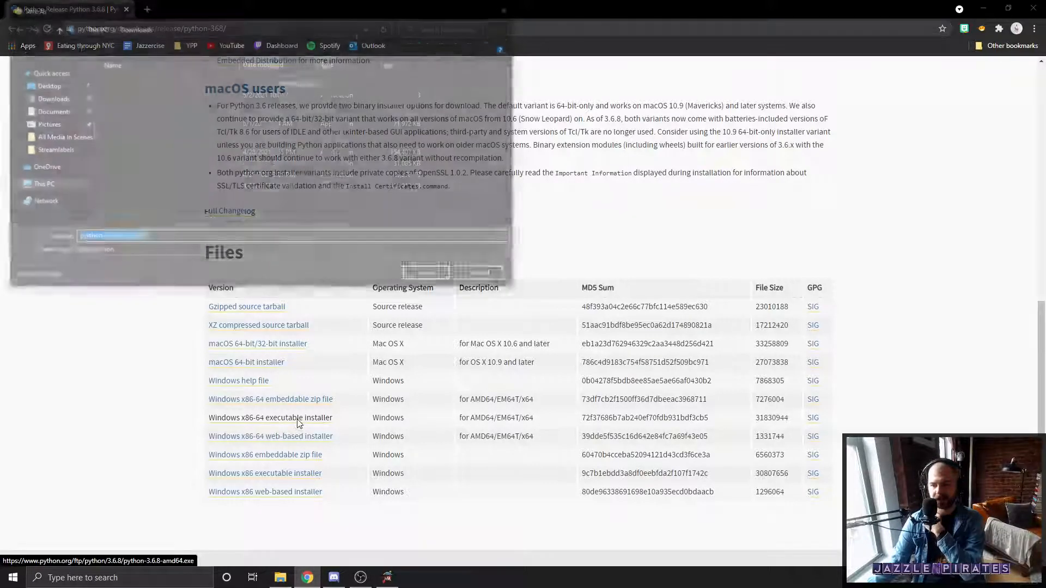
pyautogui.click(428, 280)
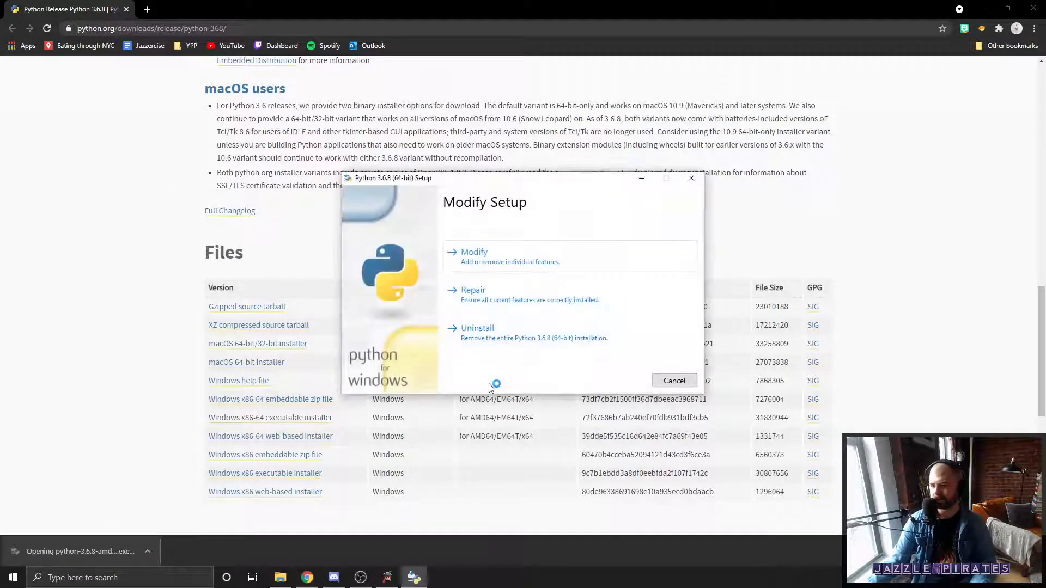
pyautogui.click(676, 381)
pyautogui.click(527, 326)
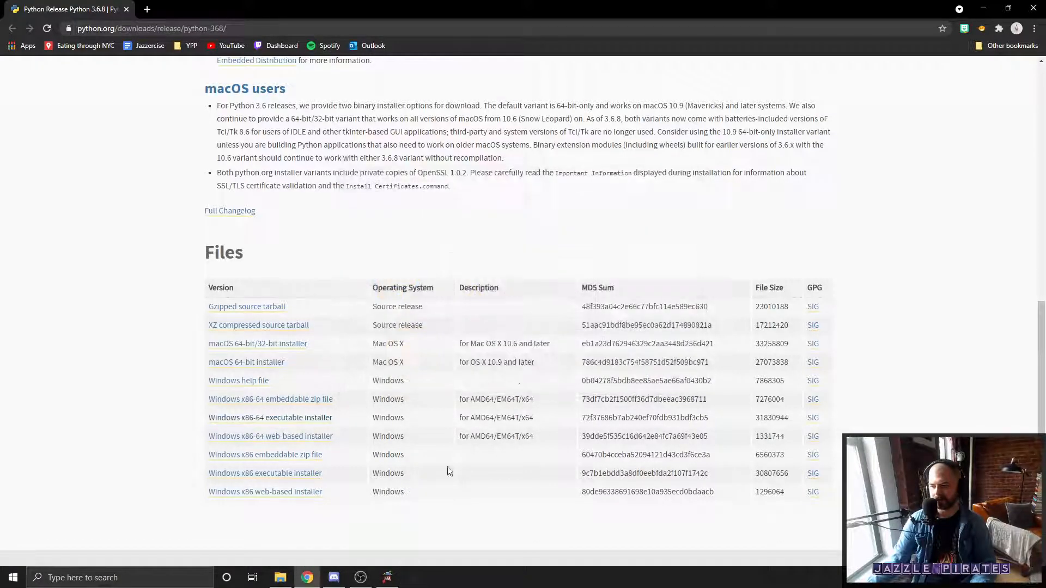
# Step: Bring up File Explorer over the browser and go to the %appdata% folder
pyautogui.click(285, 580)
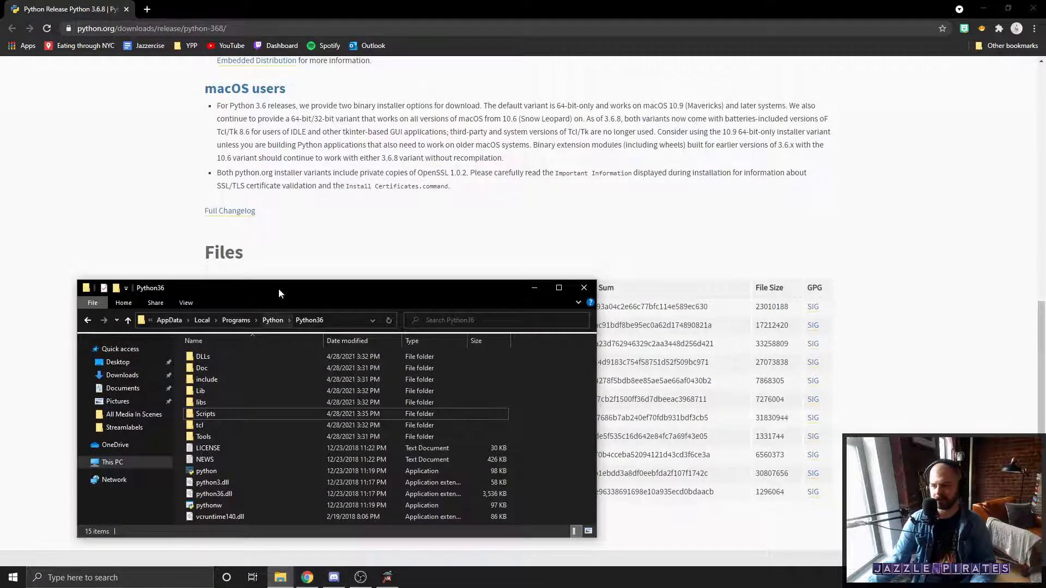
pyautogui.moveTo(276, 284); pyautogui.dragTo(396, 187)
pyautogui.click(459, 218)
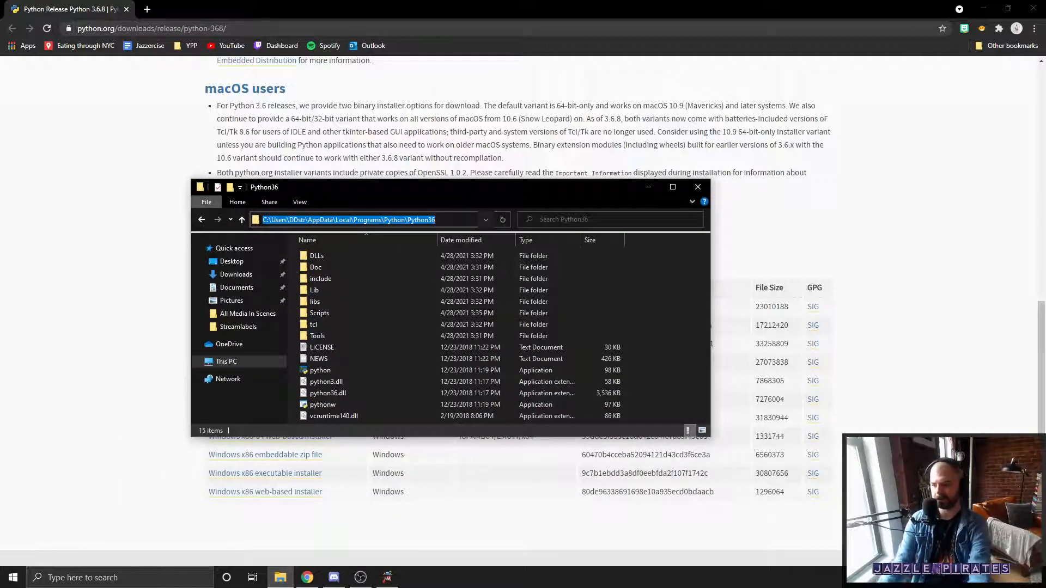
pyautogui.write('%')
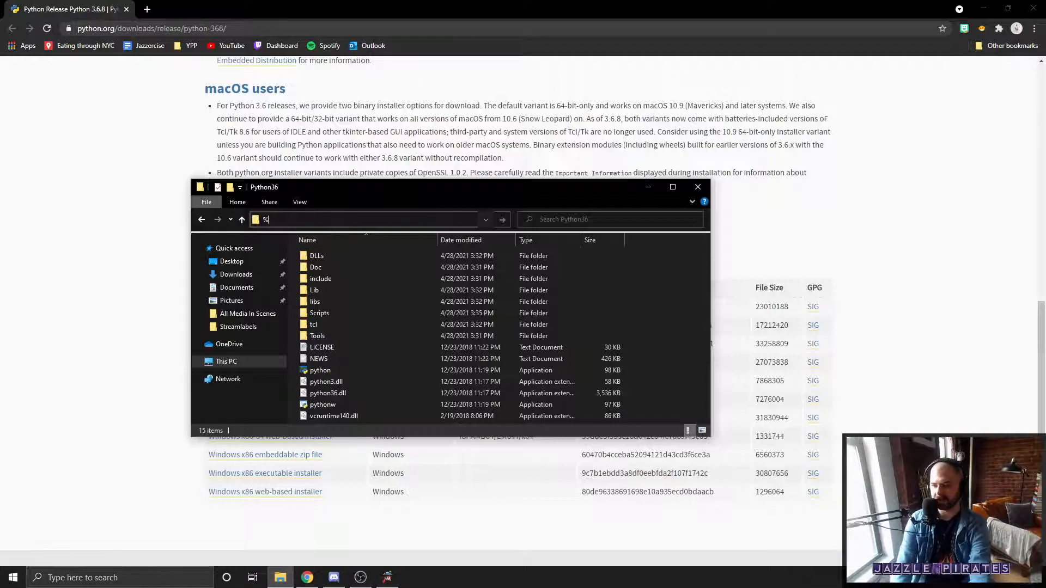
pyautogui.write('ppdata%')
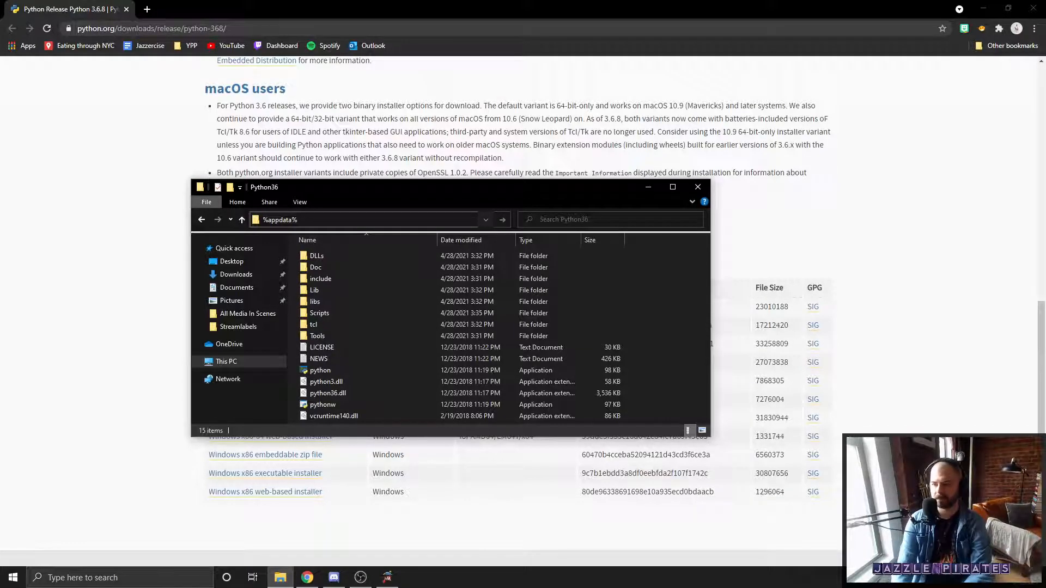
pyautogui.press('Return')
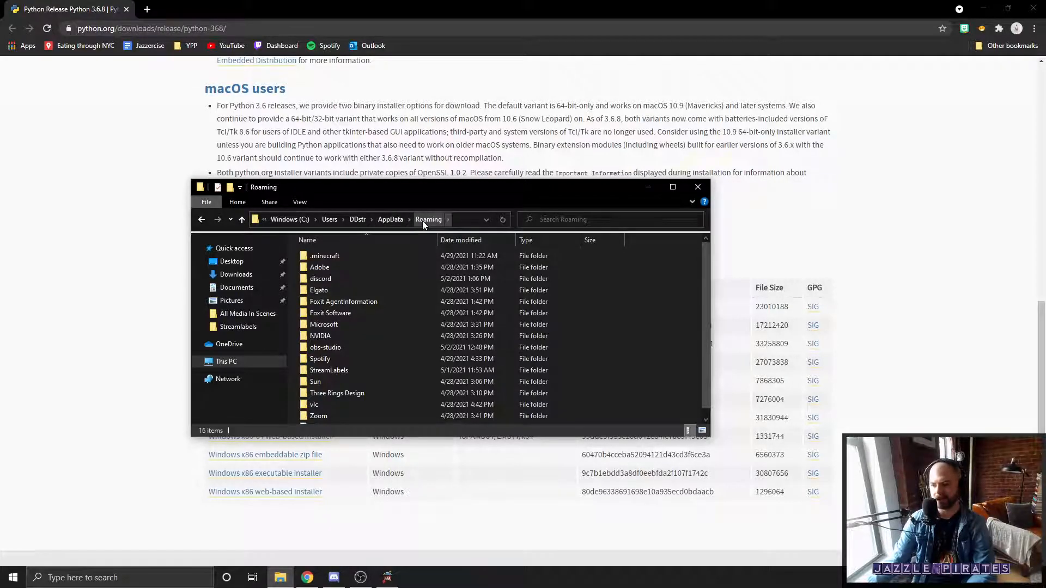
# Step: Go up to AppData, browse into Local, Programs and Python, and select the Python36 folder
pyautogui.click(387, 219)
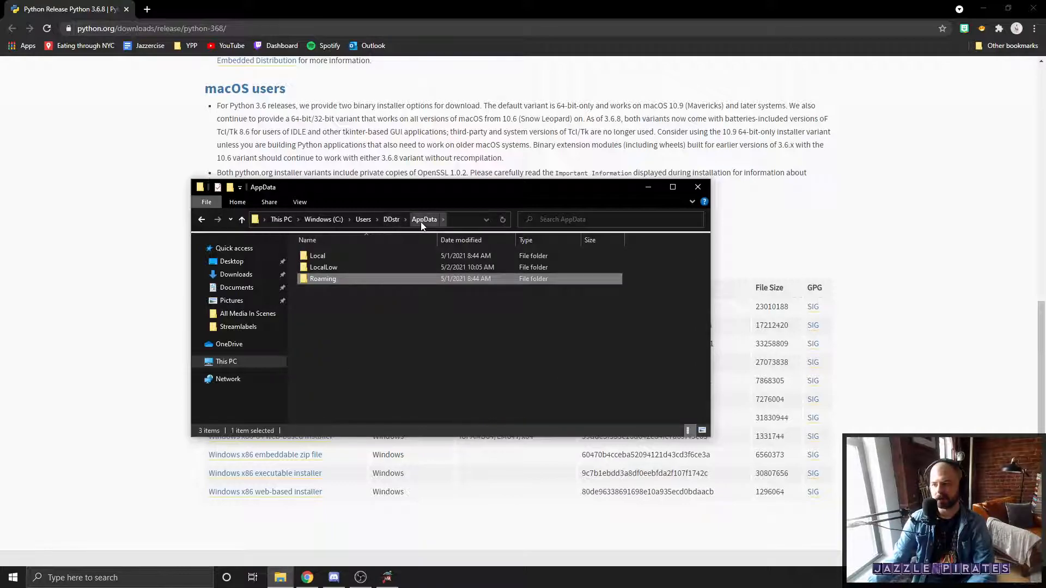
pyautogui.doubleClick(381, 254)
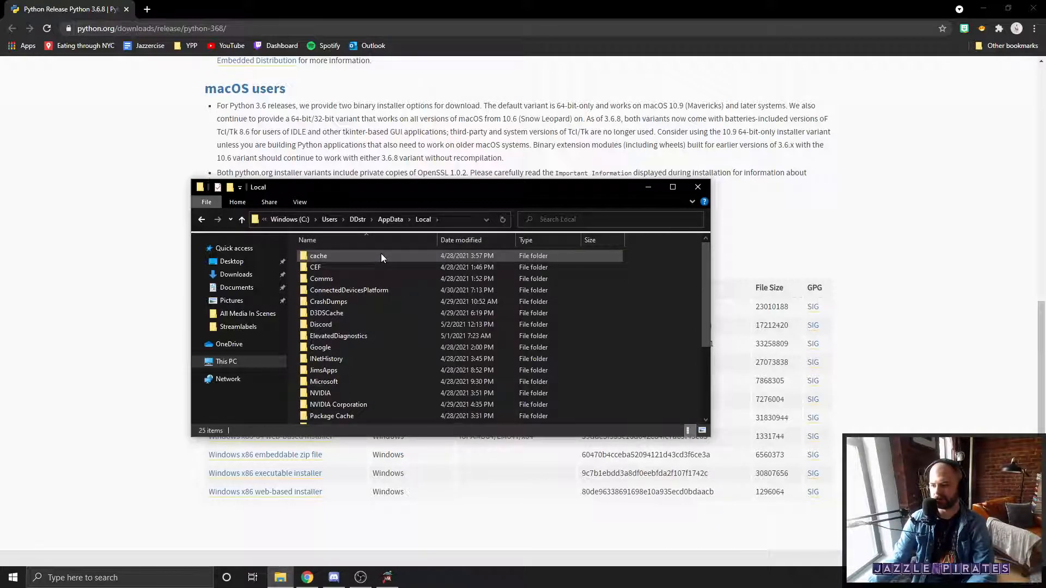
pyautogui.scroll(-3, 426, 305)
pyautogui.doubleClick(352, 358)
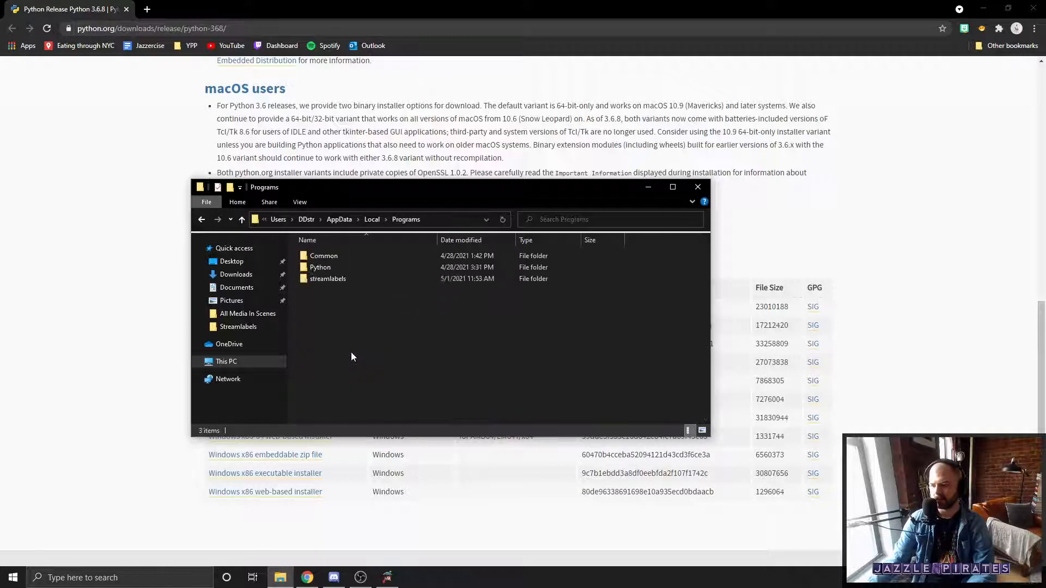
pyautogui.doubleClick(319, 268)
pyautogui.moveTo(397, 289); pyautogui.dragTo(328, 246)
pyautogui.click(357, 286)
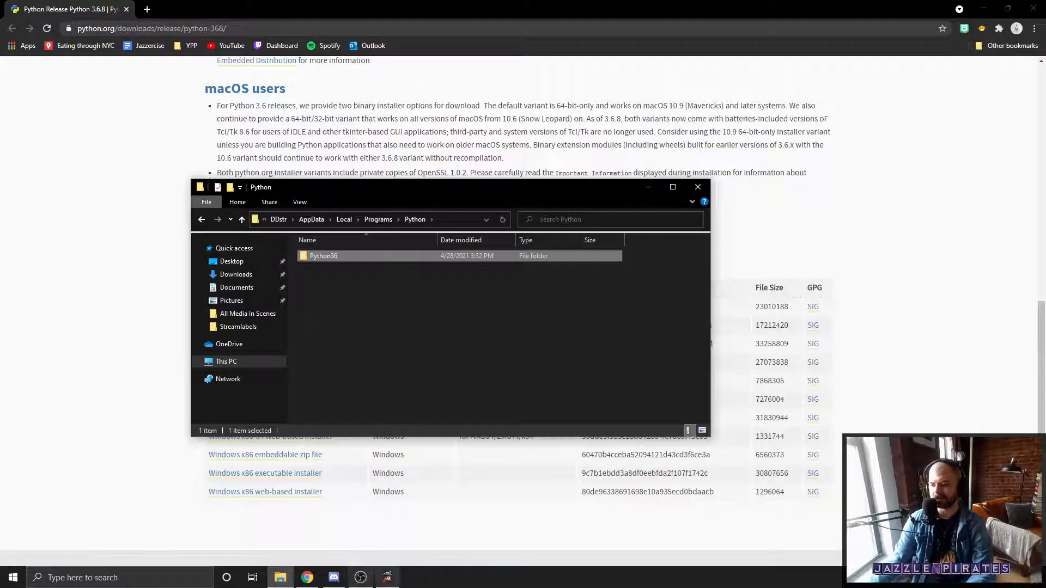
# Step: Switch to OBS, open the Python settings of the Scripts tool, and highlight the Python36 part of the install path
pyautogui.click(364, 581)
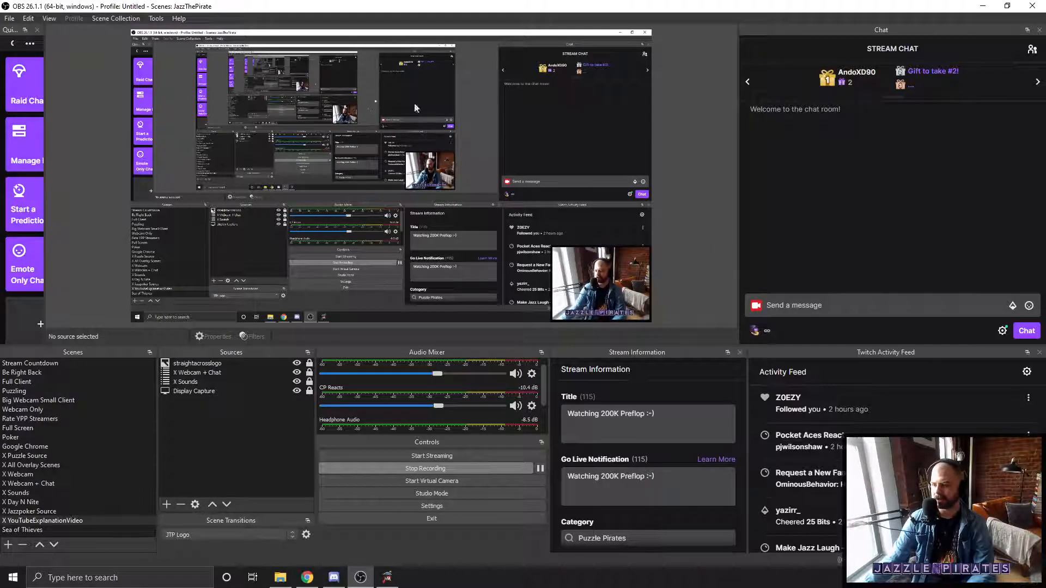
pyautogui.click(157, 19)
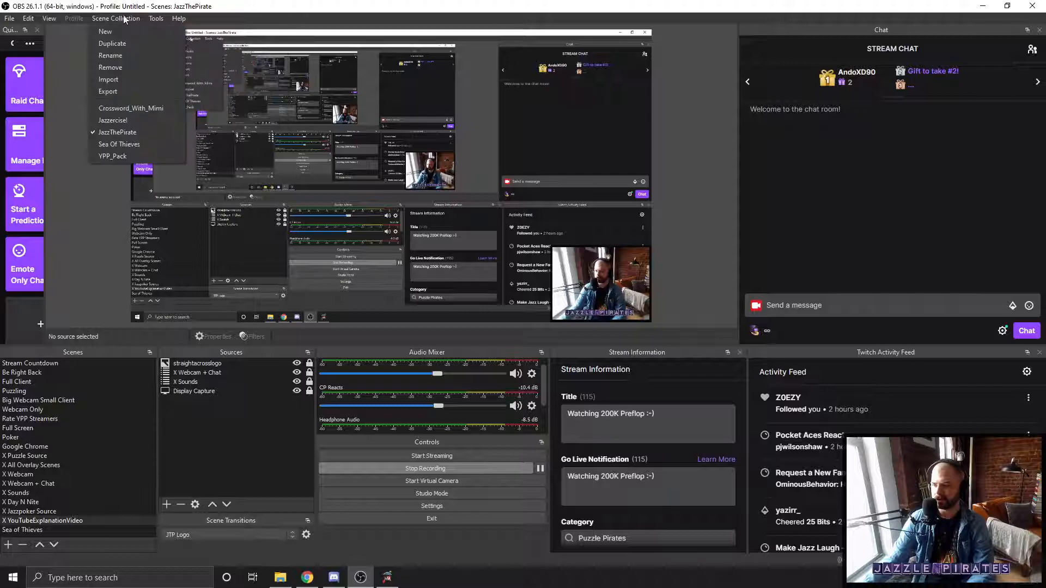
pyautogui.click(185, 109)
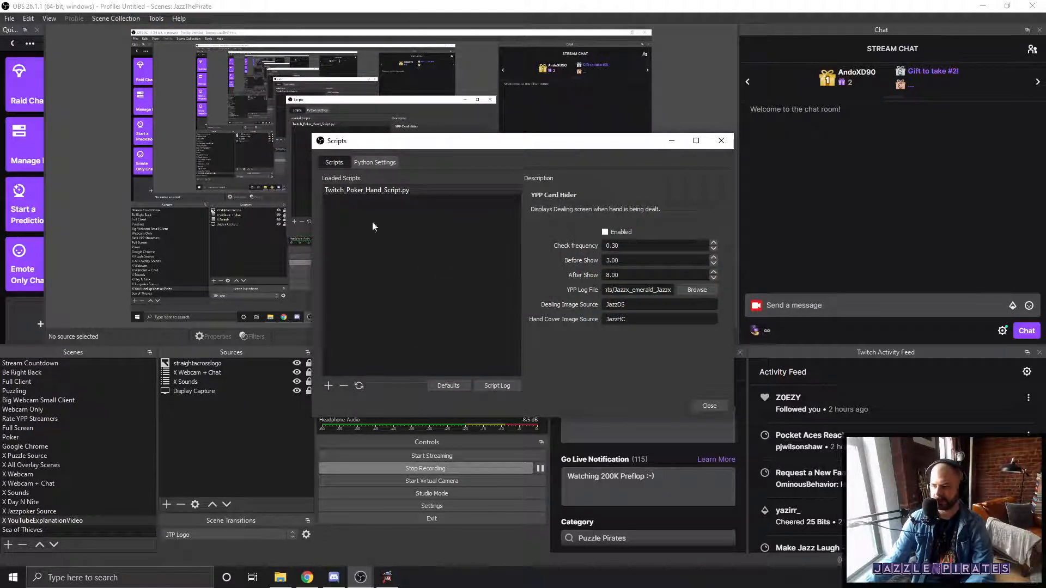
pyautogui.click(370, 166)
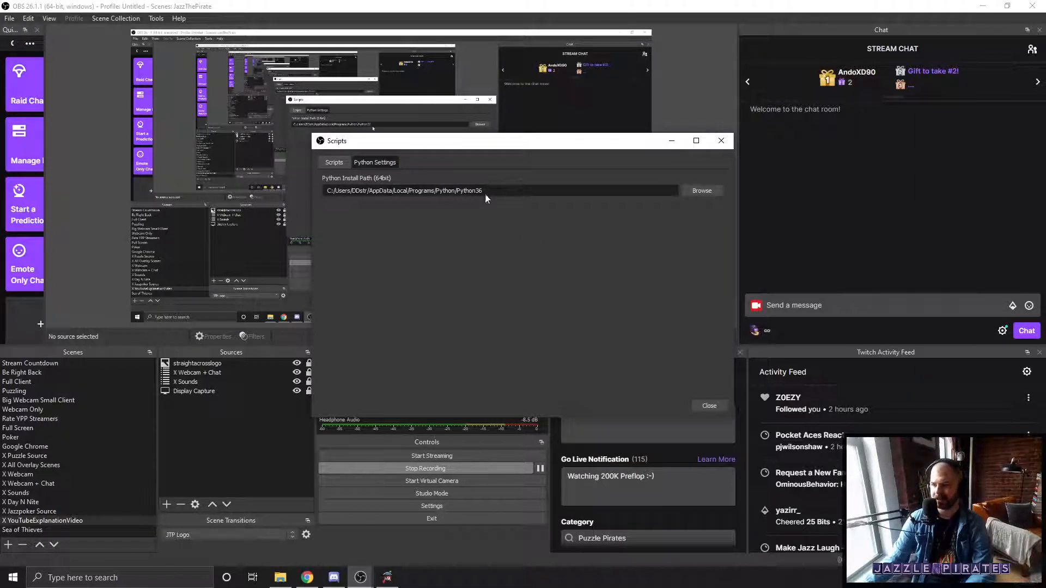
pyautogui.moveTo(483, 191); pyautogui.dragTo(318, 177)
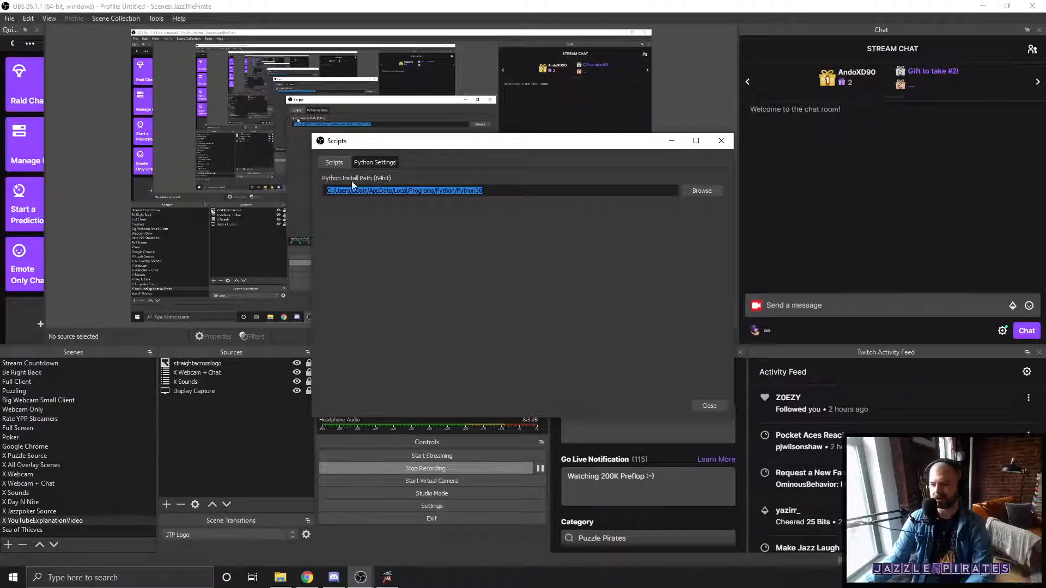
pyautogui.moveTo(497, 192); pyautogui.dragTo(457, 190)
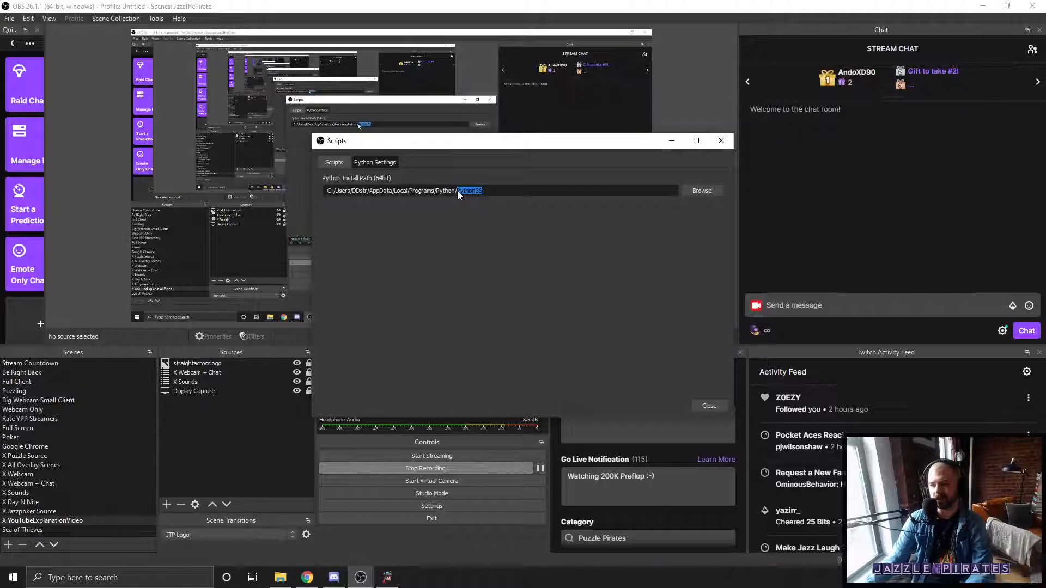
# Step: Set the Python install path to the Python36 folder under AppData, Local, Programs, Python, and review the loaded script and path
pyautogui.click(698, 190)
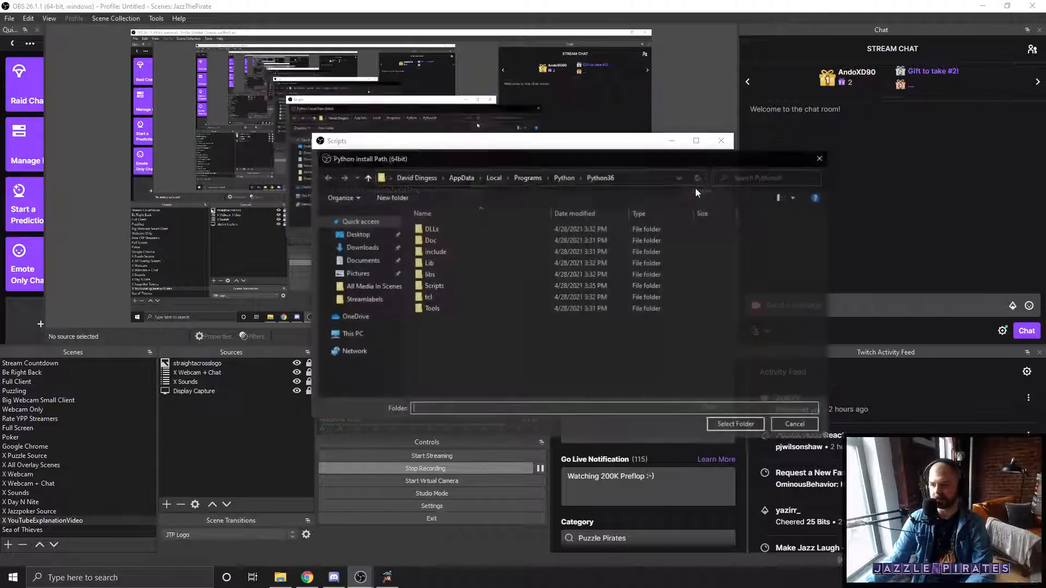
pyautogui.click(563, 177)
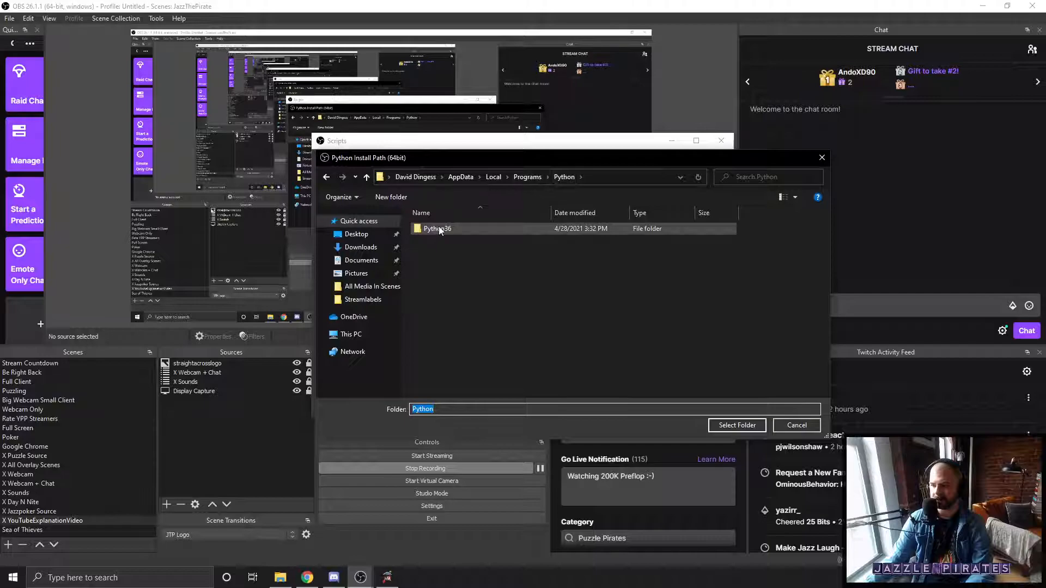
pyautogui.click(439, 229)
pyautogui.click(527, 177)
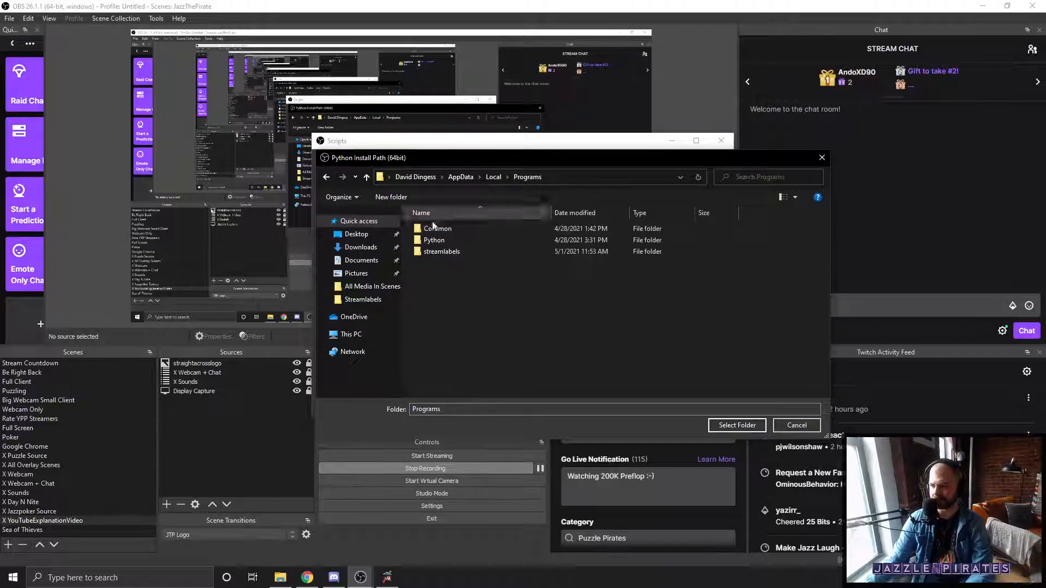
pyautogui.doubleClick(447, 240)
pyautogui.click(444, 229)
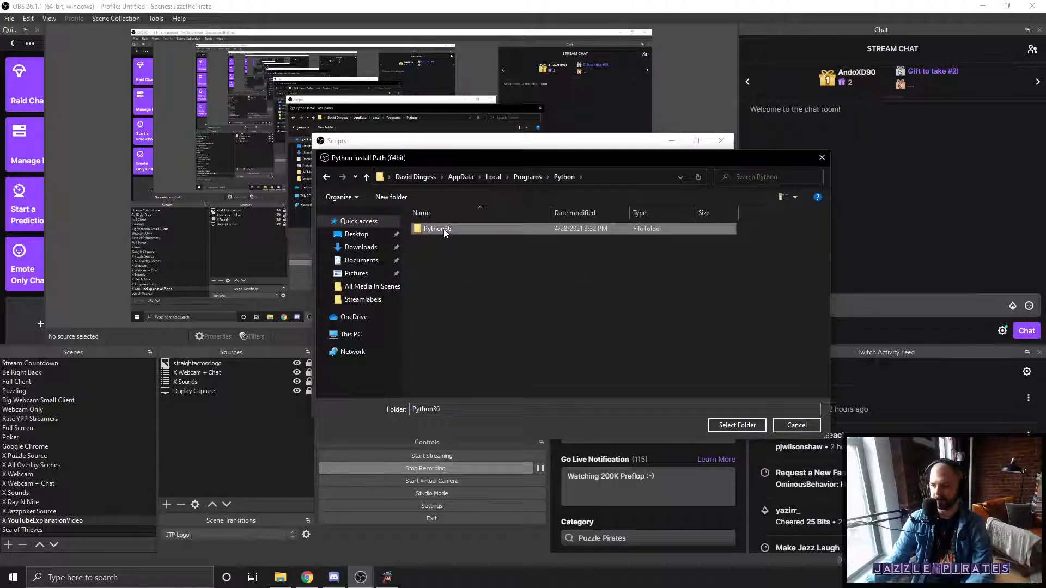
pyautogui.click(736, 424)
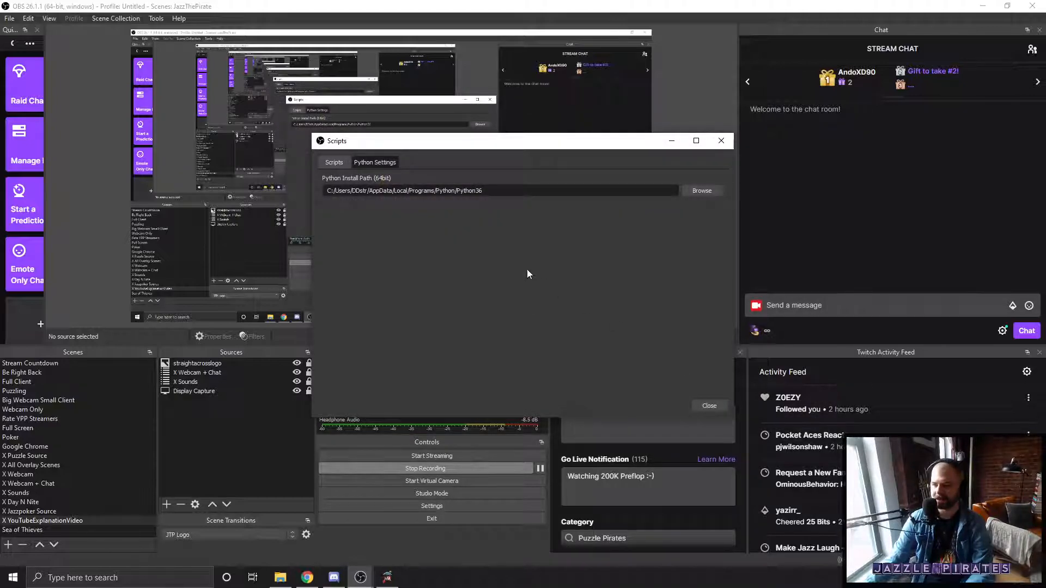
pyautogui.click(338, 163)
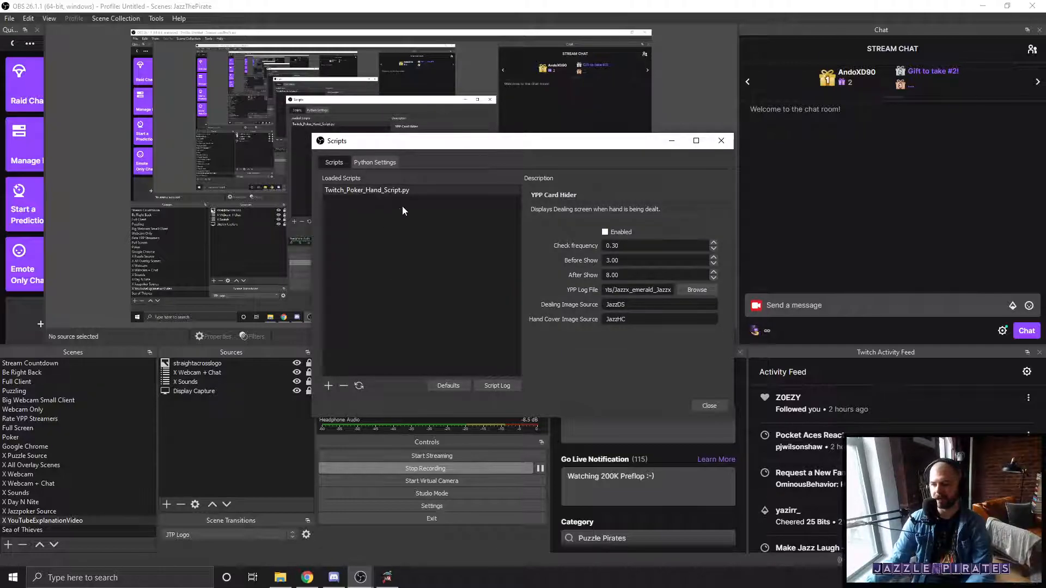
pyautogui.click(375, 163)
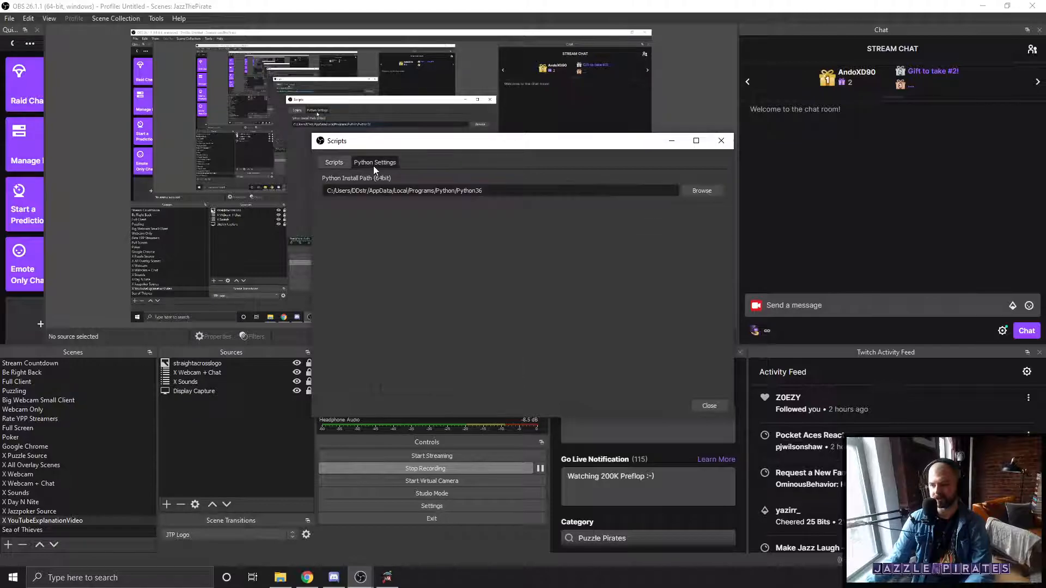
# Step: Choose the Python36 folder as the Python install path and return to the list of loaded scripts
pyautogui.click(695, 191)
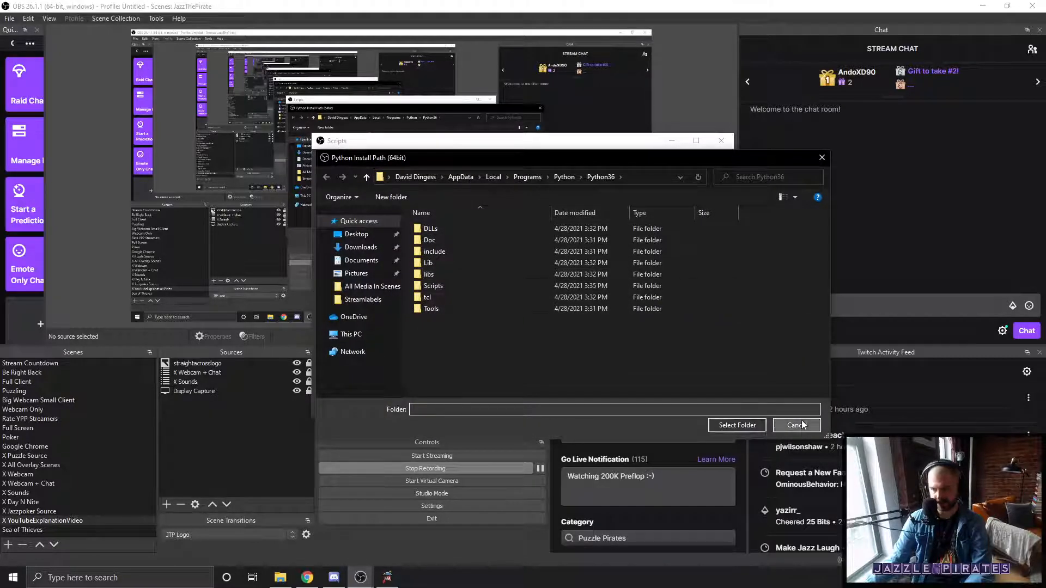
pyautogui.click(732, 423)
pyautogui.click(345, 166)
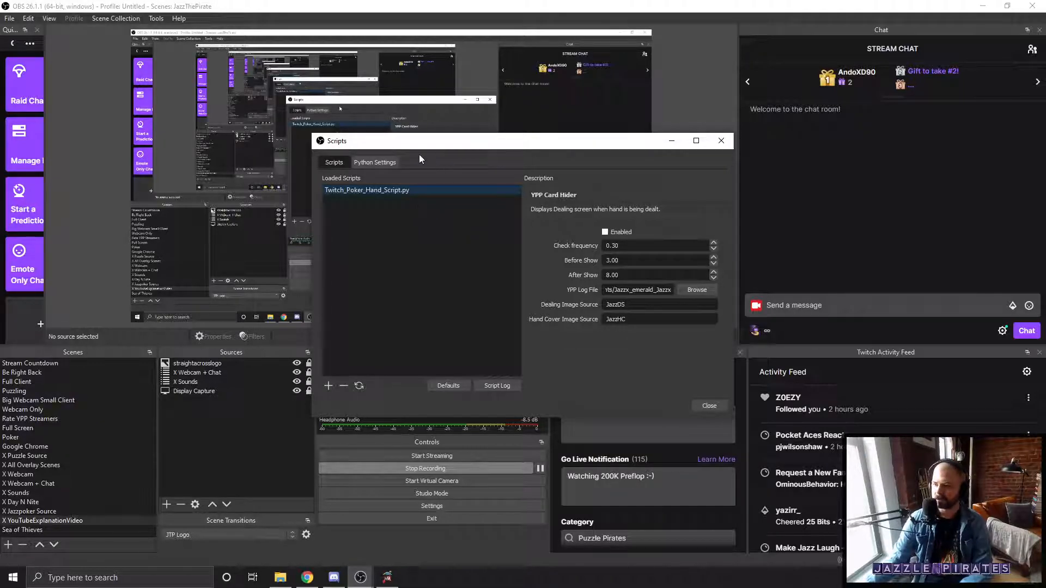
# Step: Start adding a script, go to %appdata% in the file chooser, and move up to the AppData folder
pyautogui.click(329, 387)
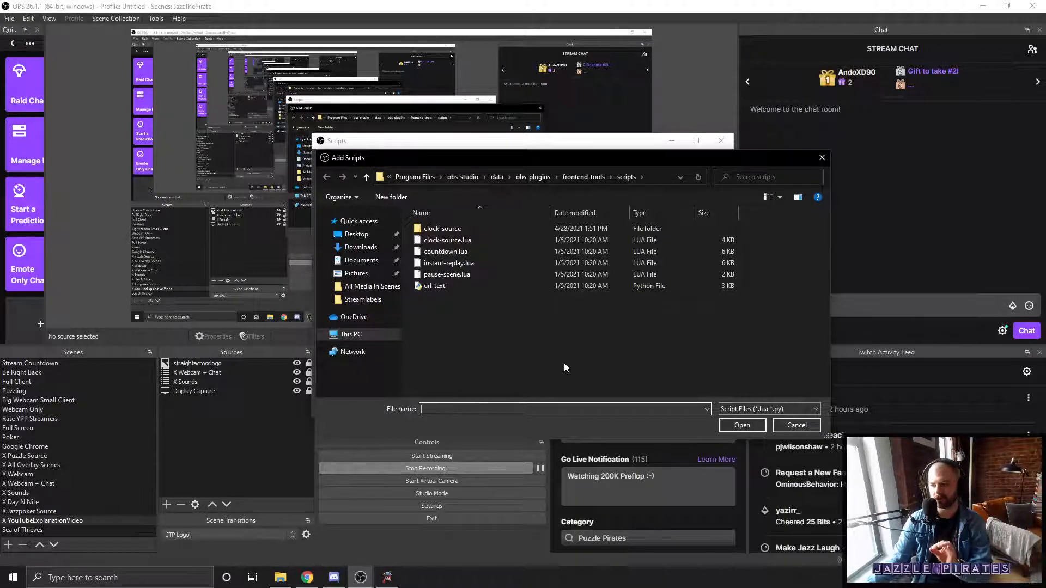
pyautogui.click(657, 172)
pyautogui.moveTo(619, 159)
pyautogui.mouseDown()
pyautogui.moveTo(669, 242)
pyautogui.moveTo(606, 162)
pyautogui.mouseUp()
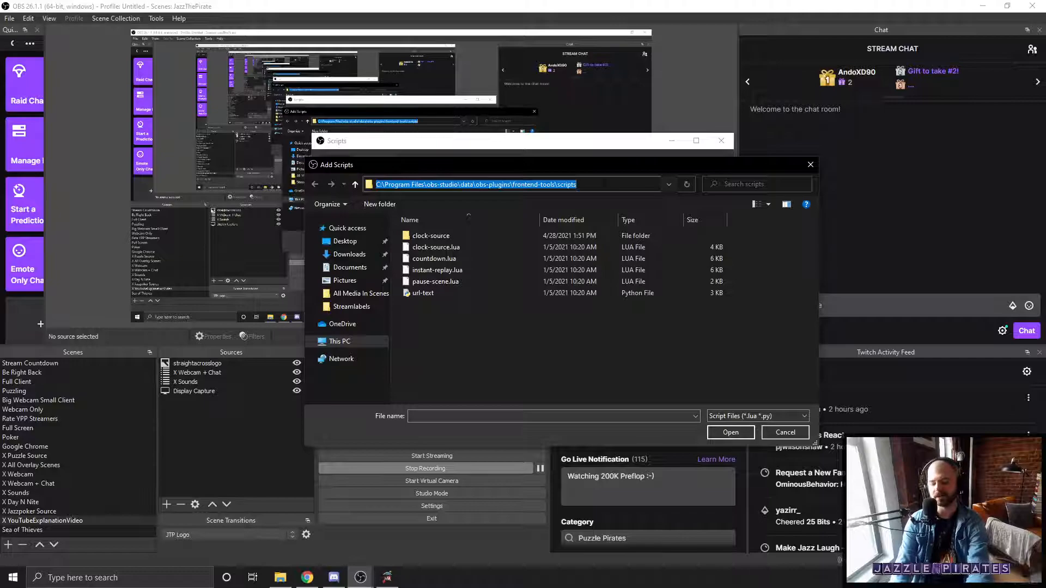
pyautogui.write('%appdata%')
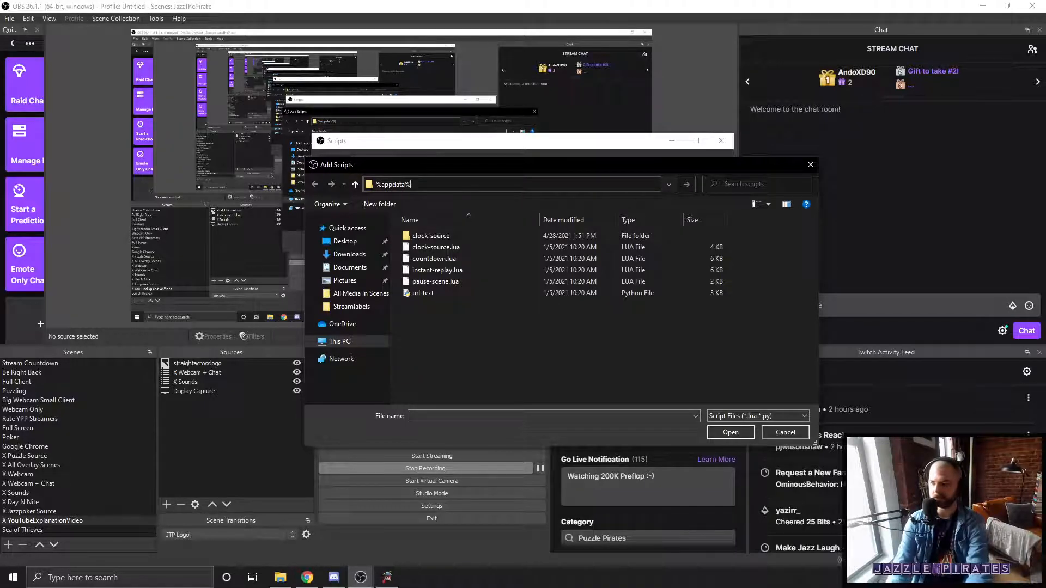
pyautogui.press('Return')
pyautogui.click(538, 184)
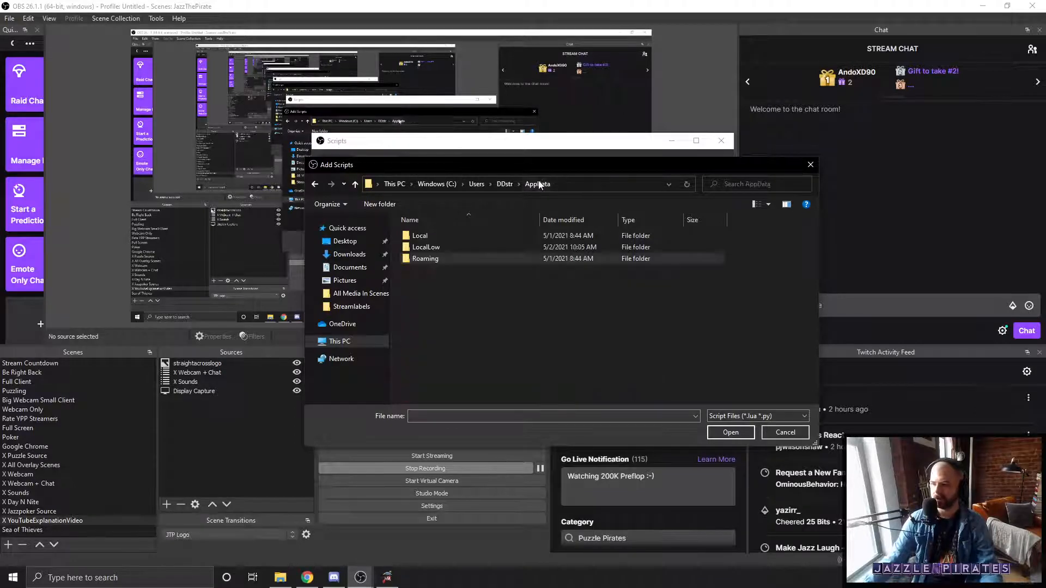
# Step: Browse through Local, Programs, Python, Python36 and Scripts, select Twitch_Poker_Hand_Script, and cancel adding it
pyautogui.doubleClick(436, 237)
pyautogui.scroll(-5, 476, 293)
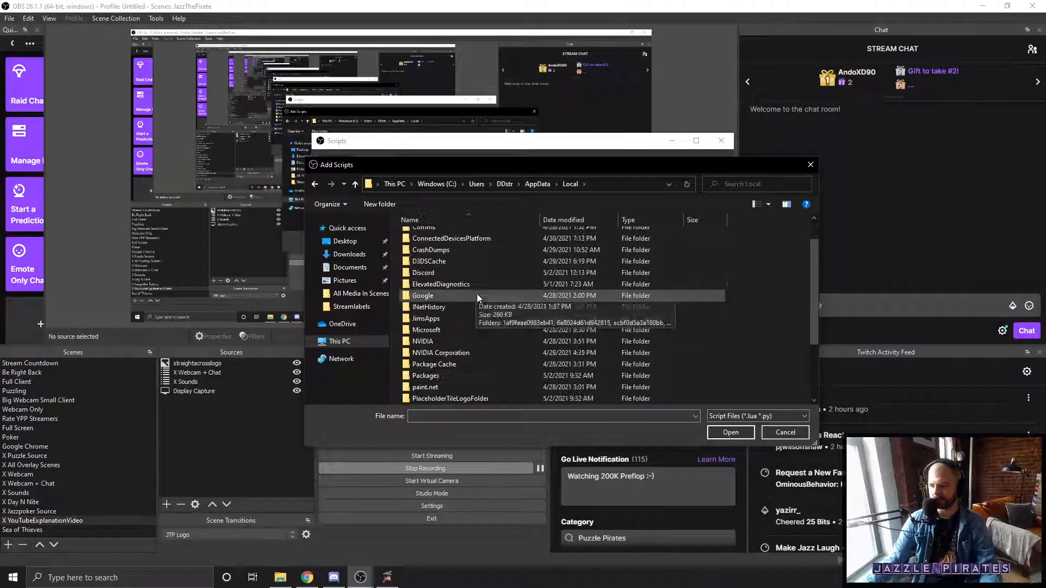
pyautogui.doubleClick(430, 329)
pyautogui.doubleClick(430, 248)
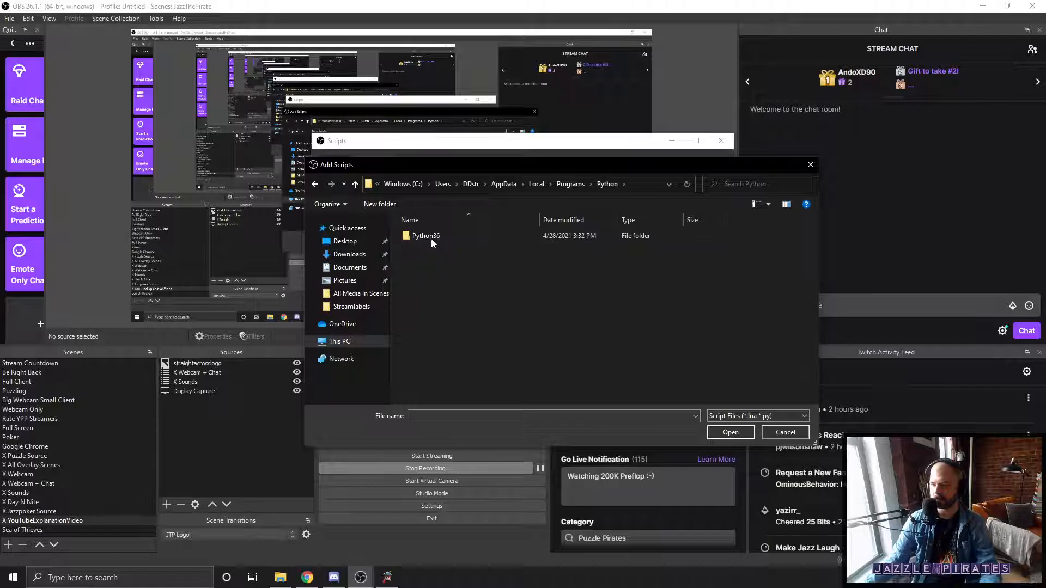
pyautogui.doubleClick(431, 230)
pyautogui.doubleClick(433, 293)
pyautogui.moveTo(531, 287); pyautogui.dragTo(424, 252)
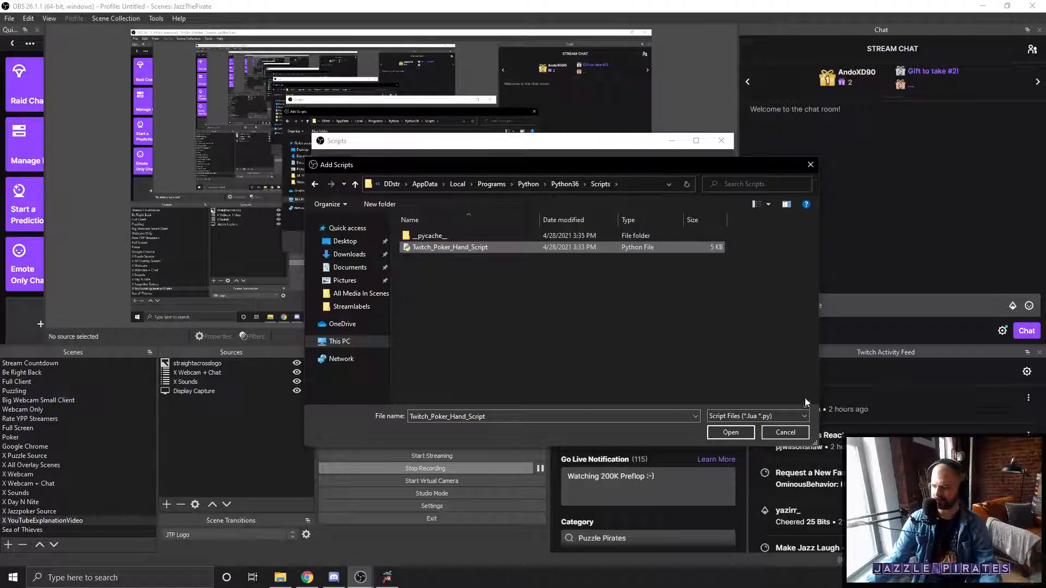
pyautogui.click(784, 432)
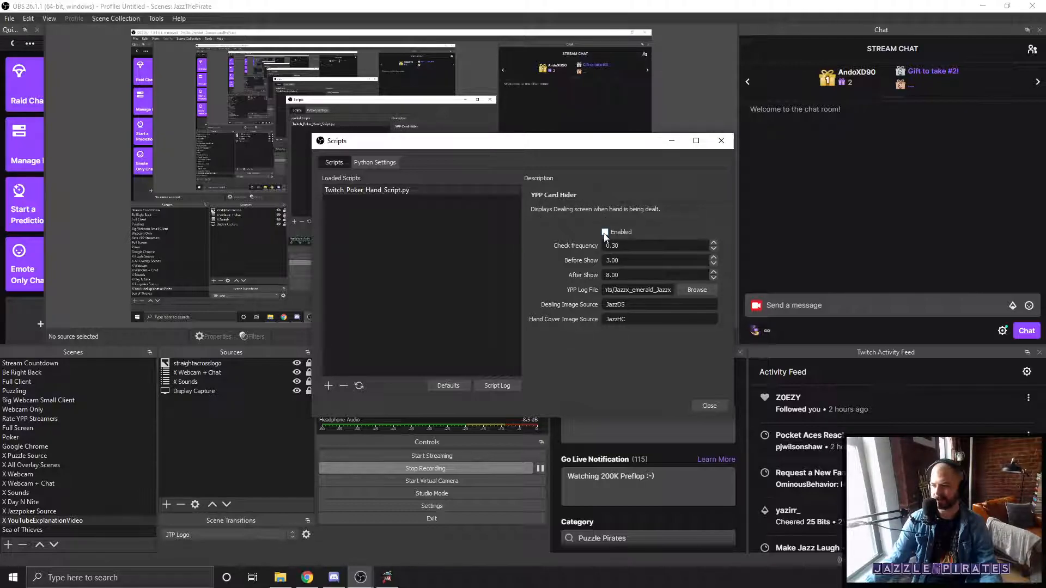
# Step: Examine the card hider's Check frequency, Before Show, After Show and YPP Log File settings
pyautogui.moveTo(619, 260); pyautogui.dragTo(528, 234)
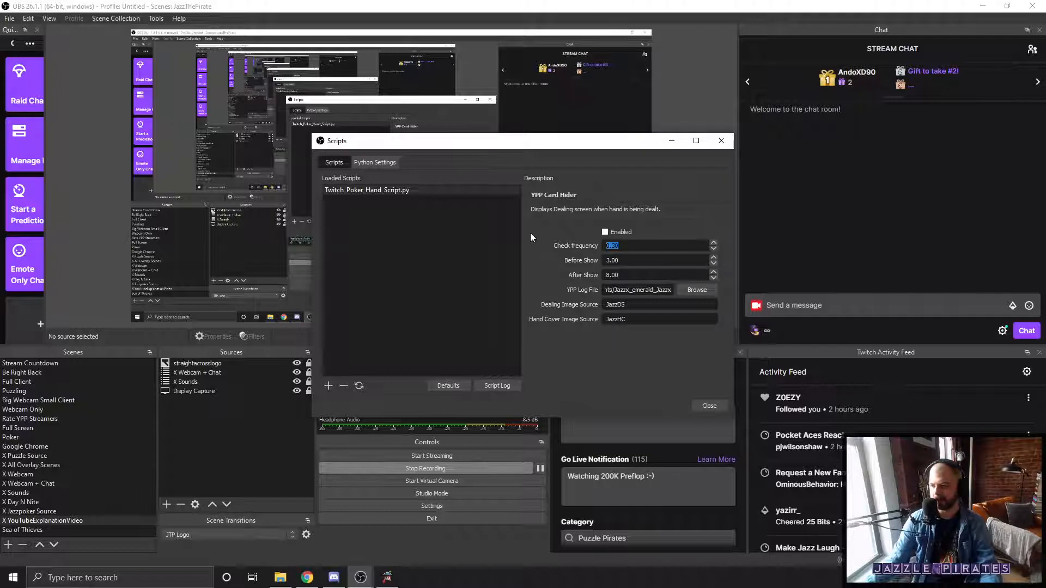
pyautogui.click(638, 262)
pyautogui.moveTo(627, 276); pyautogui.dragTo(558, 233)
pyautogui.click(638, 261)
pyautogui.click(567, 236)
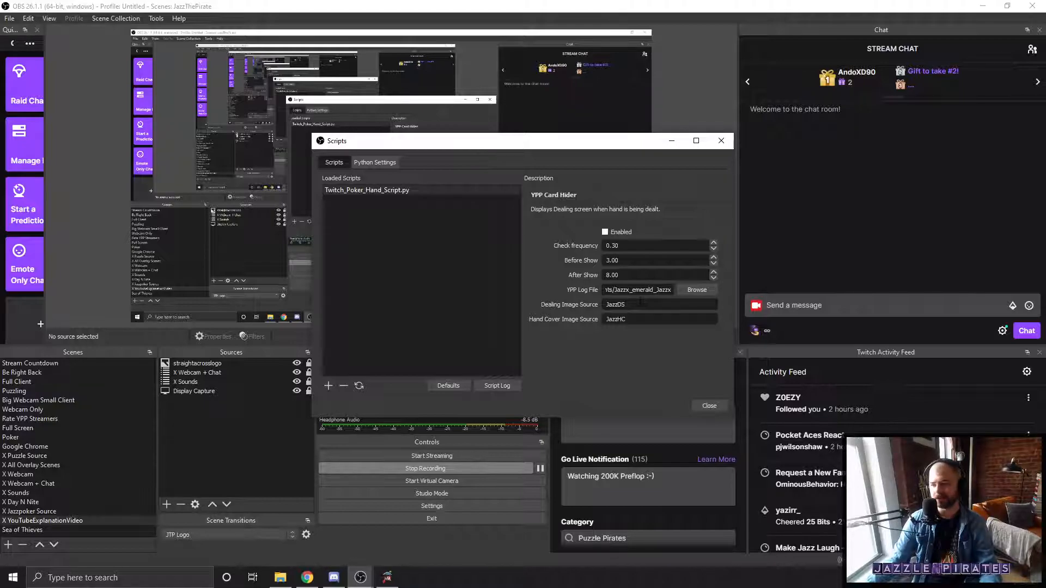
pyautogui.moveTo(621, 260); pyautogui.dragTo(605, 275)
pyautogui.click(620, 284)
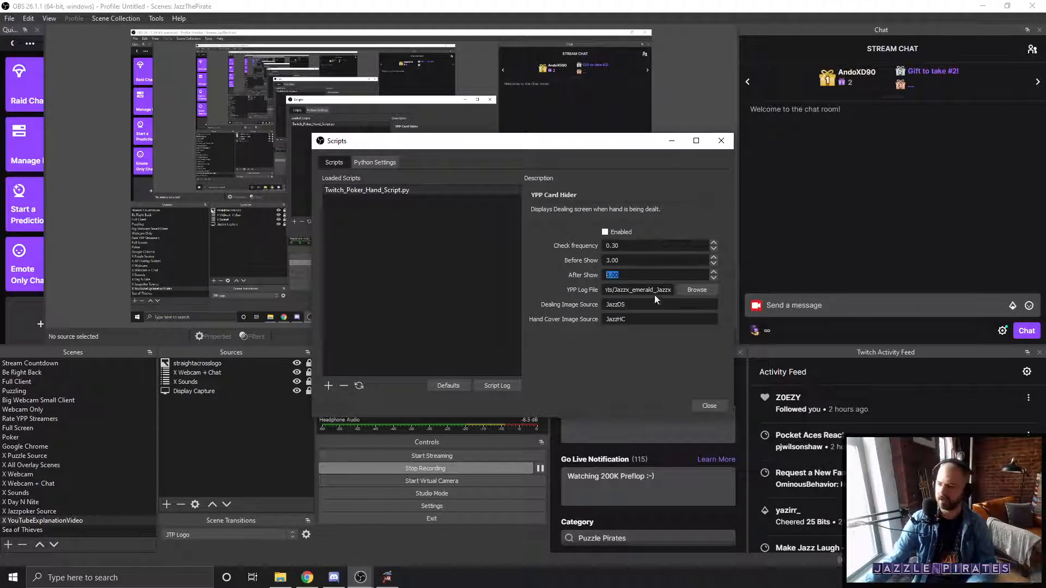
pyautogui.click(636, 293)
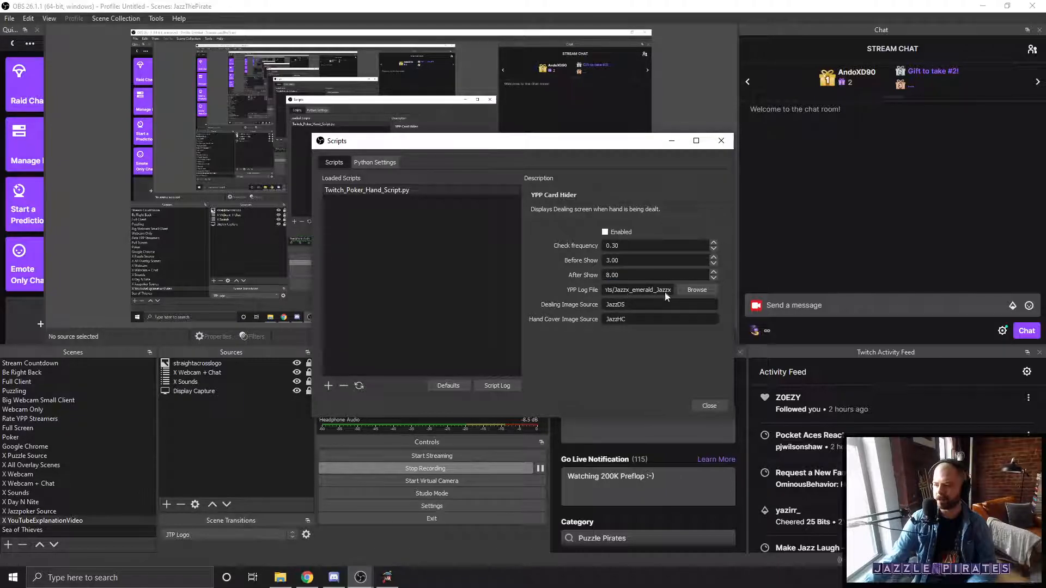
# Step: Switch to Puzzle Pirates, open the chat section of the game options, and highlight the chat logging path
pyautogui.click(387, 578)
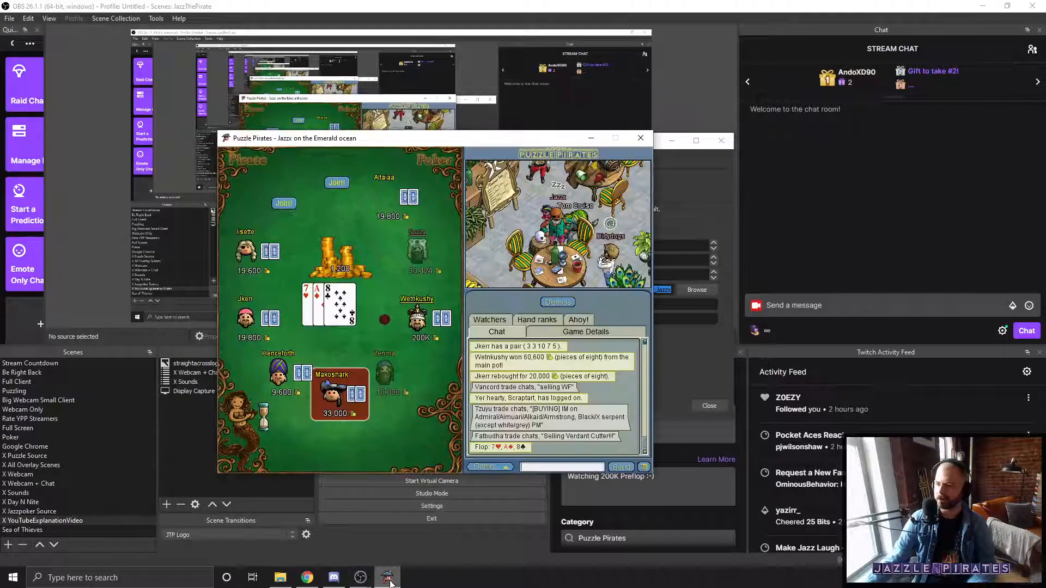
pyautogui.click(610, 252)
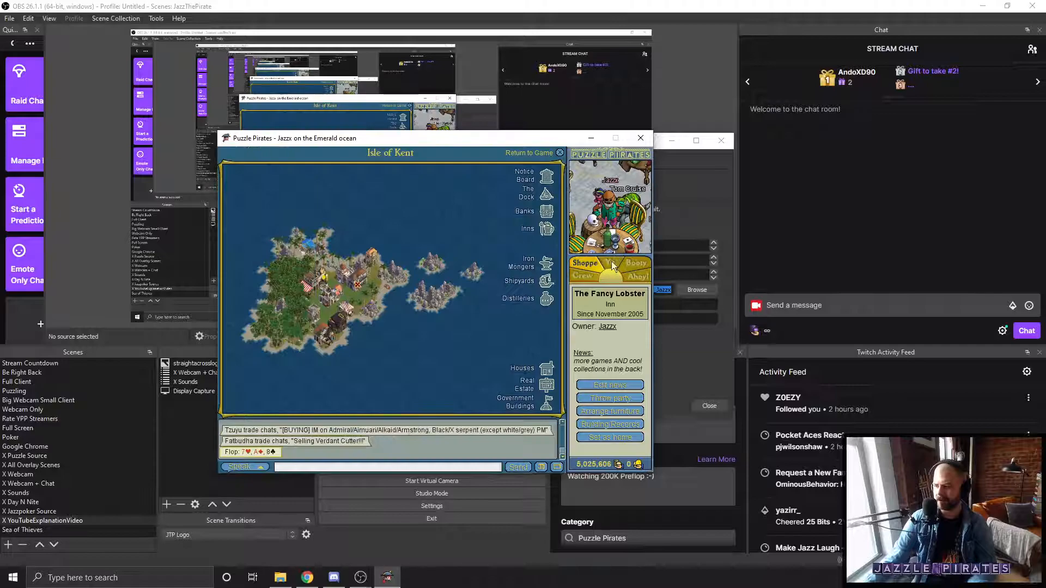
pyautogui.click(610, 262)
pyautogui.click(595, 443)
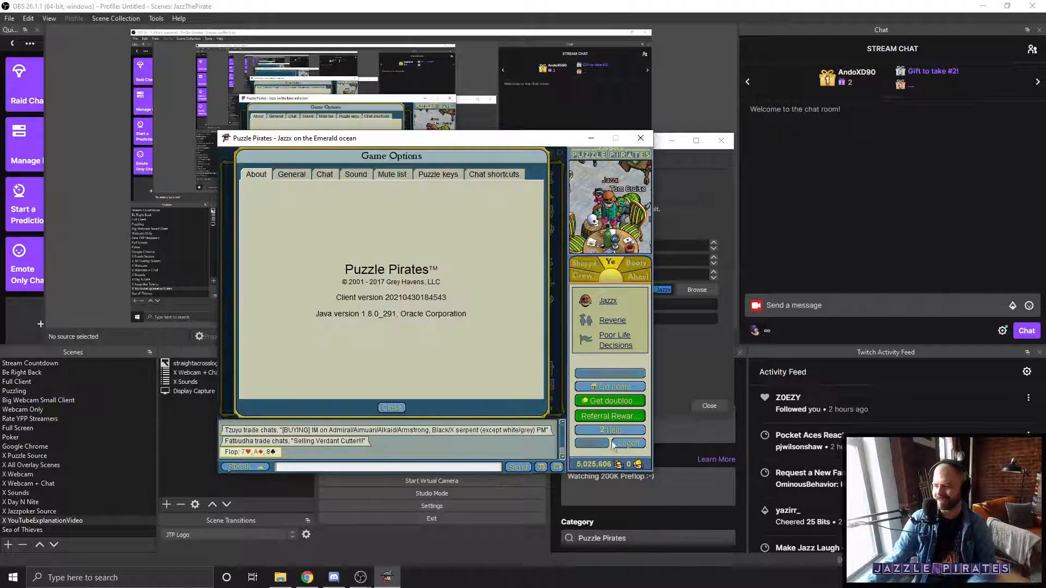
pyautogui.click(330, 176)
pyautogui.moveTo(416, 358); pyautogui.dragTo(242, 343)
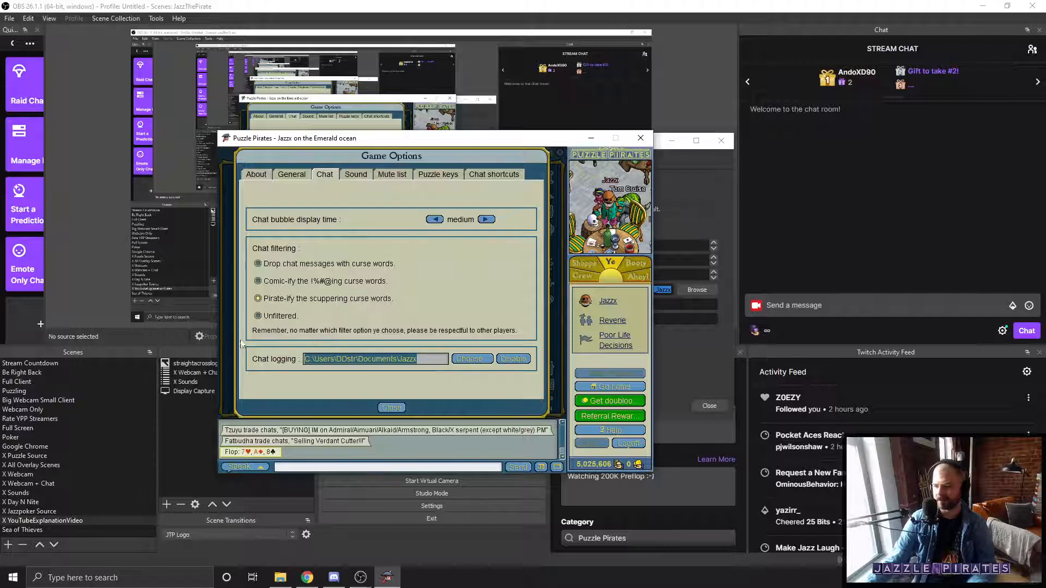
# Step: Open the chat log file chooser and go through the four emerald log files, ending on Jazzx_emerald_Jazzx
pyautogui.click(463, 360)
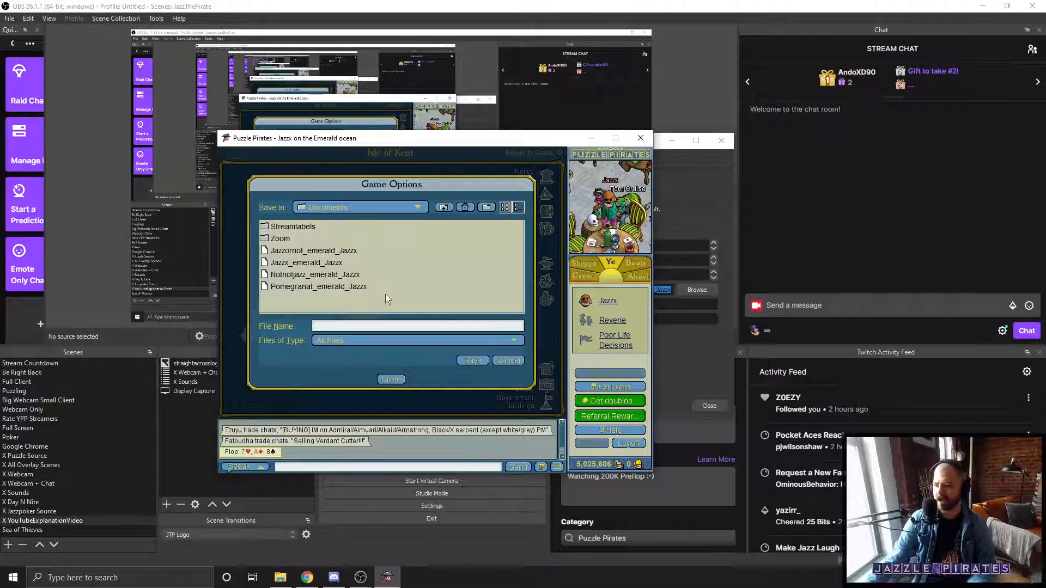
pyautogui.click(348, 287)
pyautogui.click(330, 272)
pyautogui.click(328, 263)
pyautogui.click(325, 251)
pyautogui.click(328, 264)
pyautogui.click(330, 274)
pyautogui.click(335, 287)
pyautogui.click(330, 275)
pyautogui.click(321, 263)
pyautogui.click(318, 251)
pyautogui.click(316, 261)
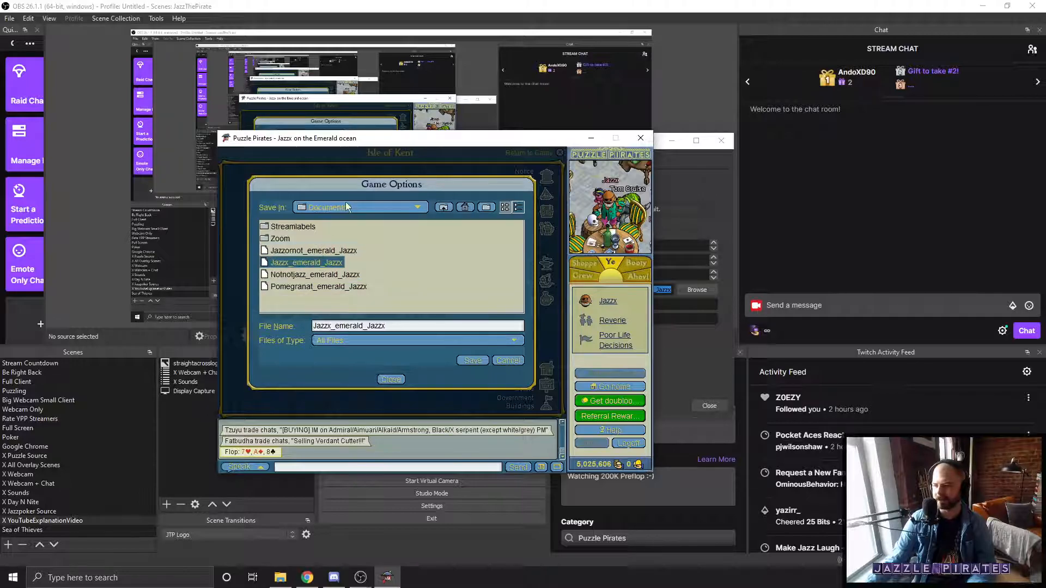
# Step: Check the Documents save location, reselect Jazzx_emerald_Jazzx among the log files, and cancel the file chooser
pyautogui.click(346, 207)
pyautogui.click(357, 250)
pyautogui.click(316, 287)
pyautogui.click(310, 275)
pyautogui.click(302, 263)
pyautogui.click(297, 251)
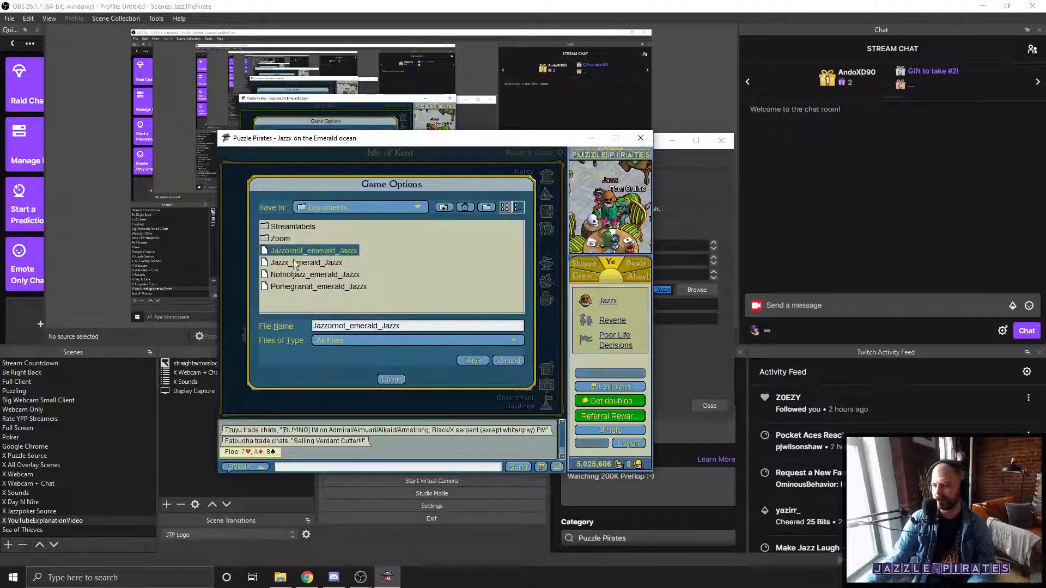
pyautogui.click(294, 264)
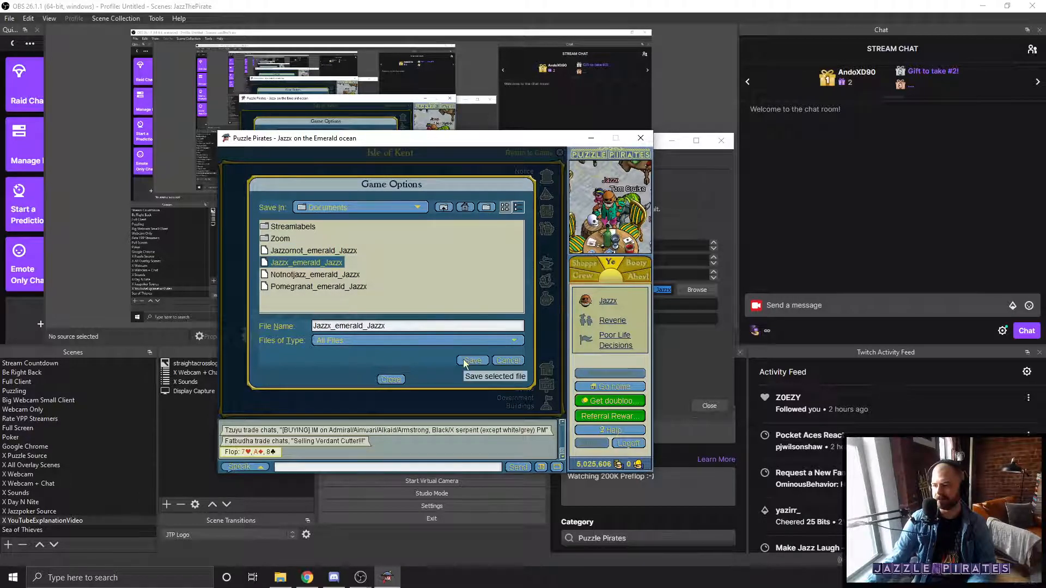
pyautogui.click(508, 361)
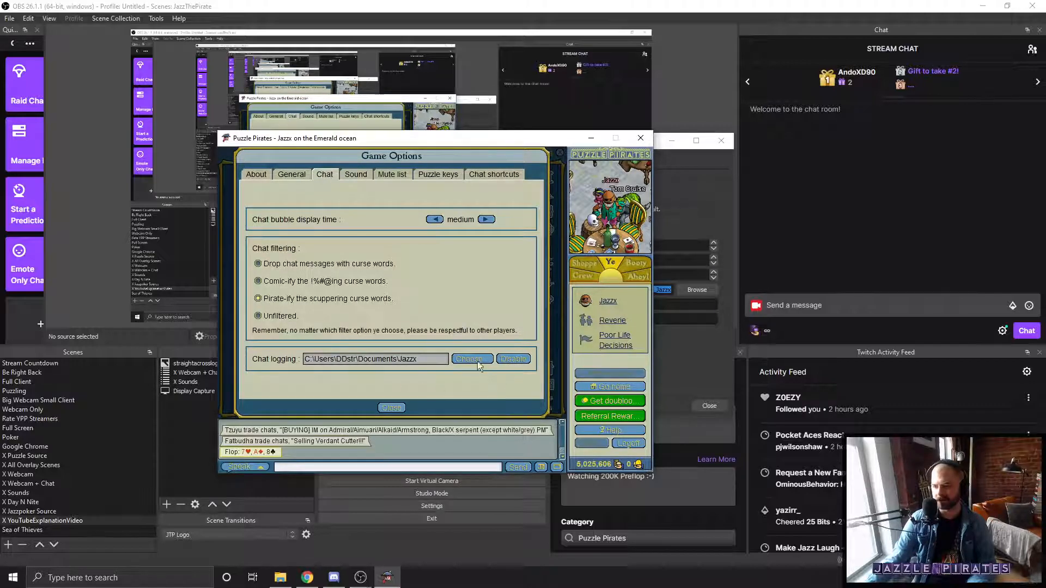
# Step: Close the game options and send "hi" in the game chat
pyautogui.click(391, 408)
pyautogui.write('hi')
pyautogui.press('Return')
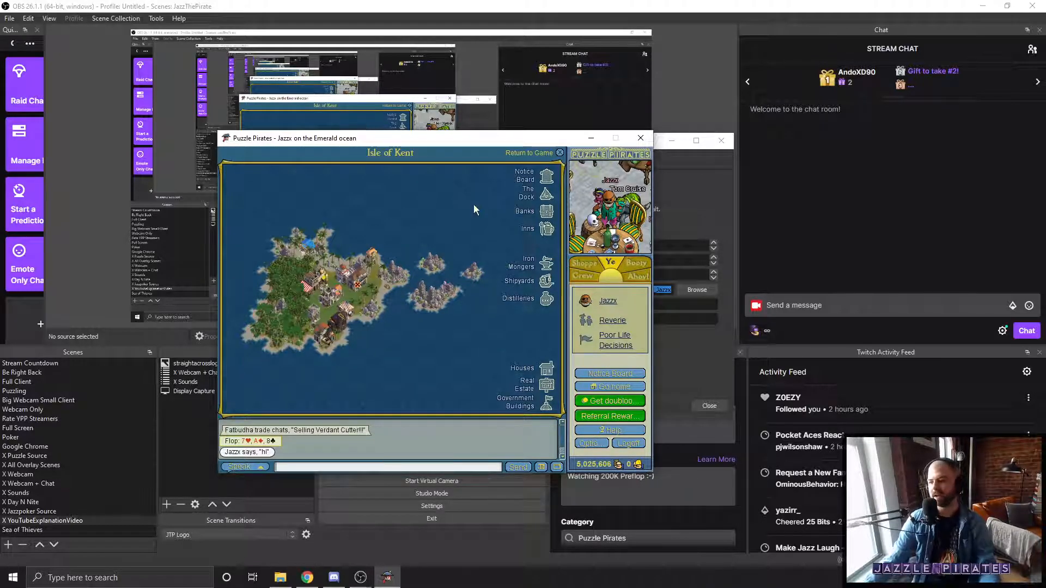
# Step: Check the Jazzx_emerald_Jazzx log file in the Documents folder of File Explorer, and close that window
pyautogui.click(280, 577)
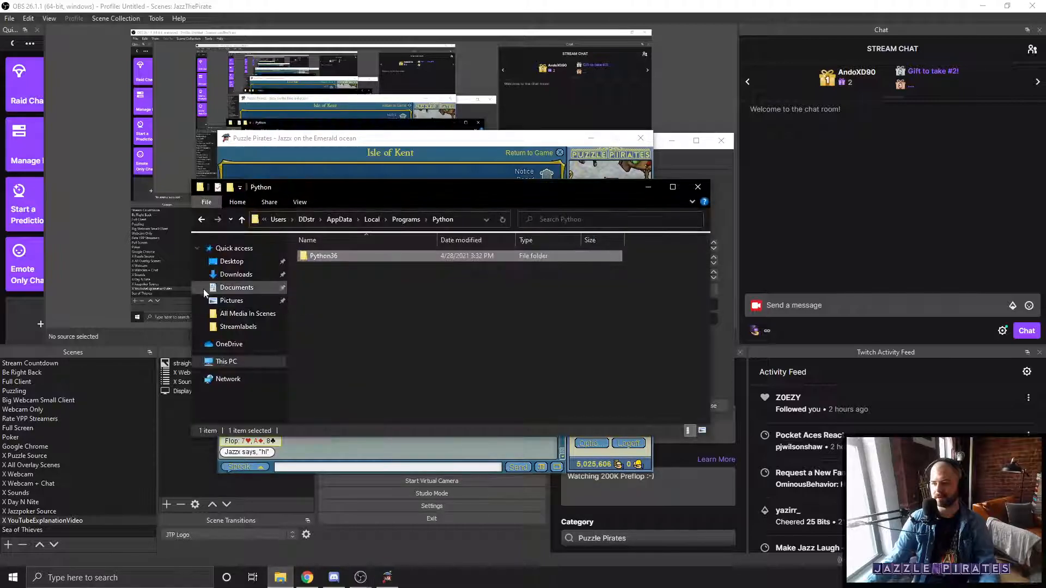
pyautogui.click(211, 291)
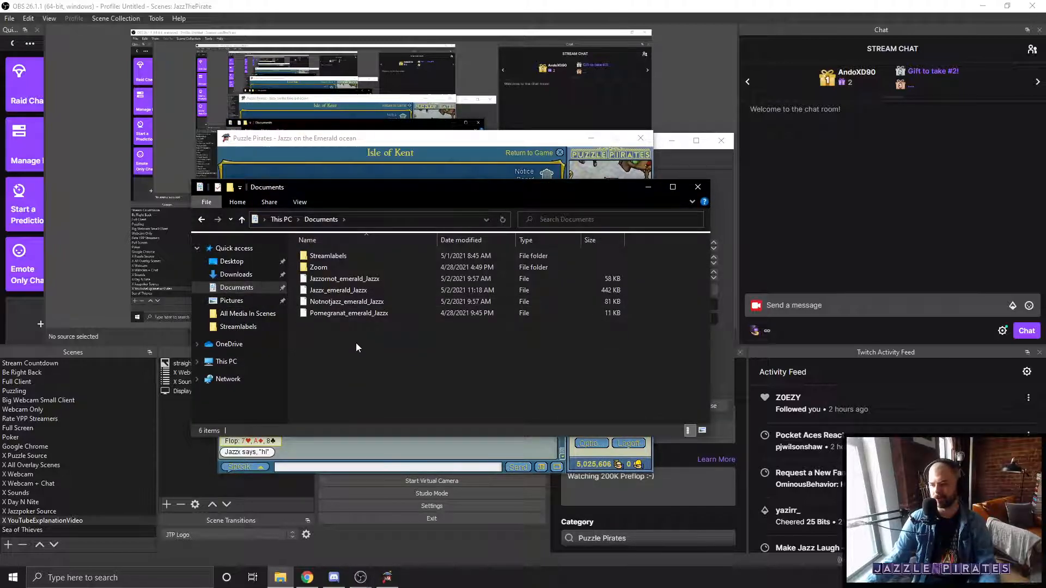
pyautogui.click(331, 290)
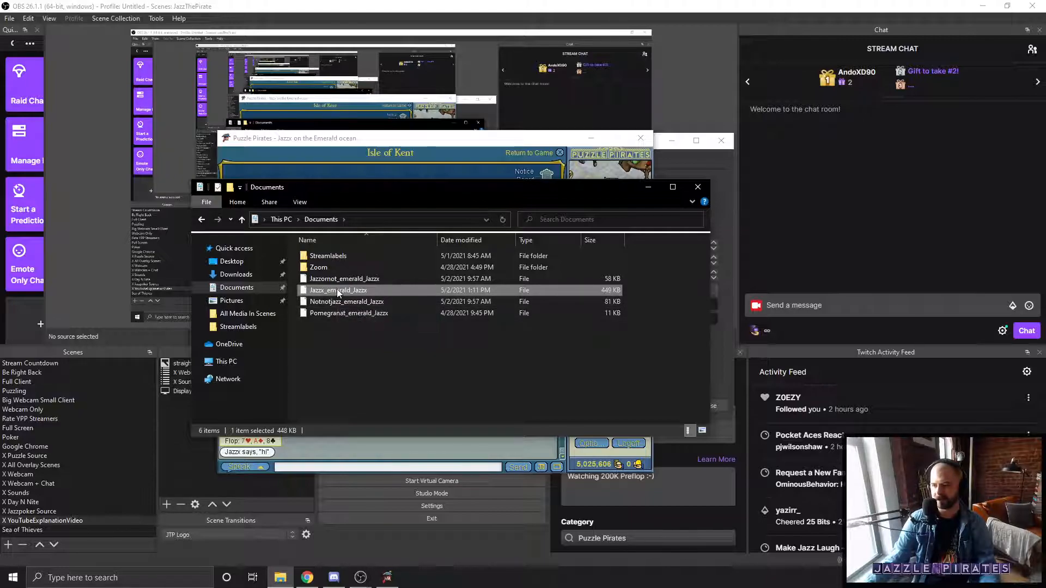
pyautogui.click(697, 187)
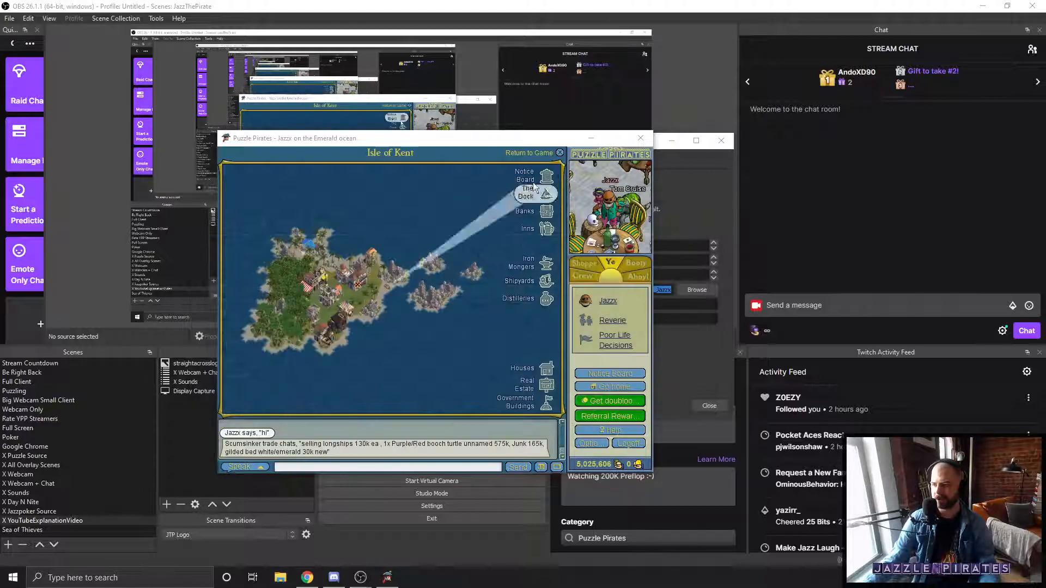
# Step: Minimize the game, browse to the Documents folder for the script's YPP Log File in OBS, and cancel
pyautogui.click(590, 139)
pyautogui.click(681, 292)
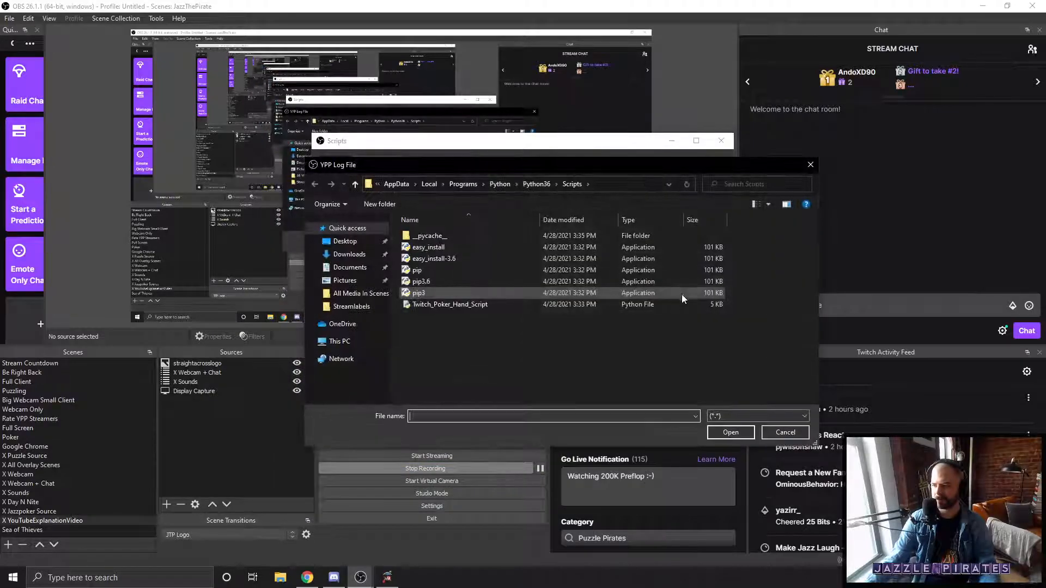
pyautogui.click(345, 268)
pyautogui.doubleClick(442, 272)
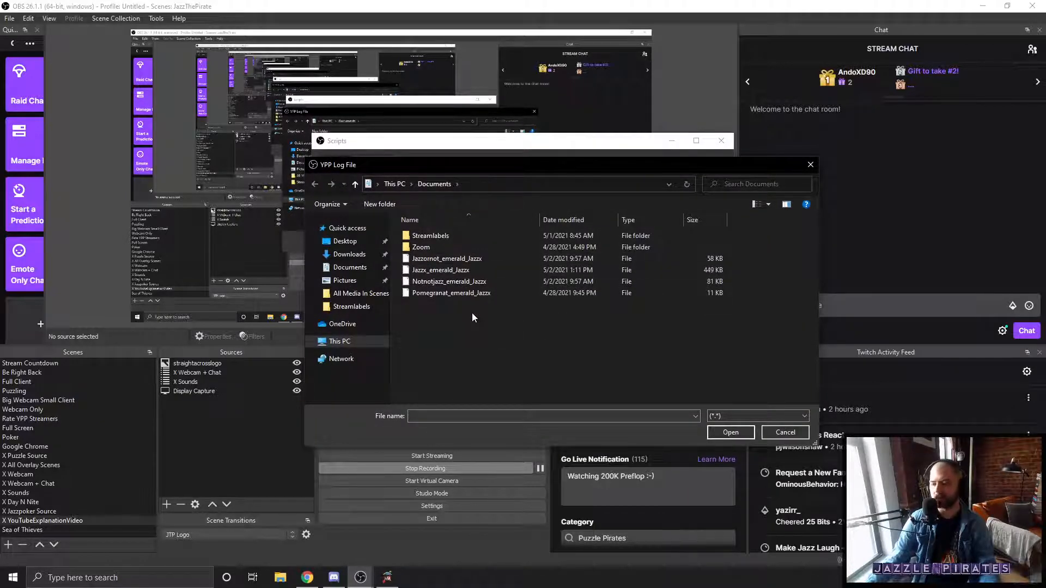
pyautogui.click(784, 433)
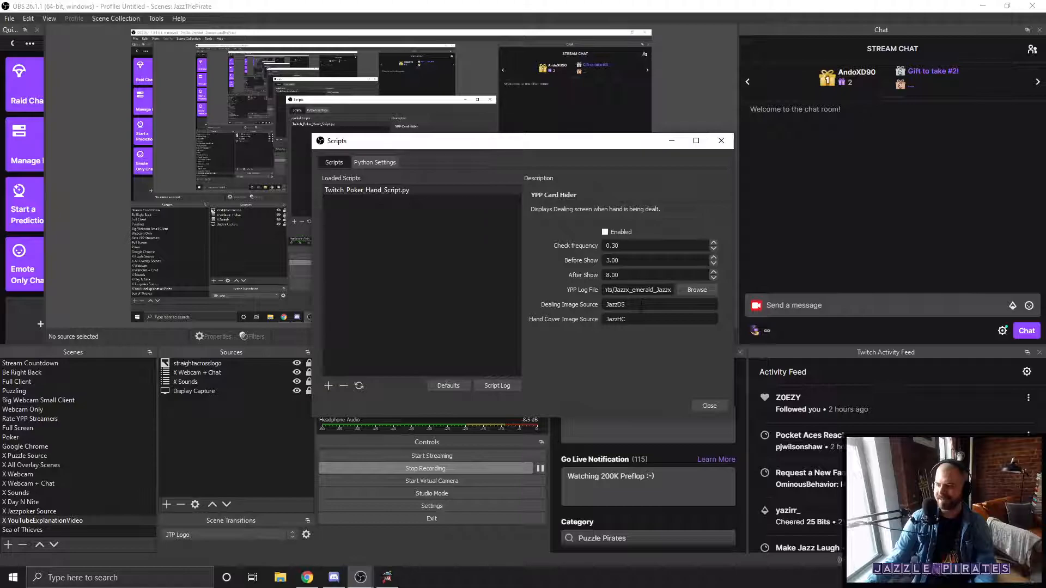
# Step: Examine the Dealing Image Source and Hand Cover Image Source names in the script settings
pyautogui.click(609, 306)
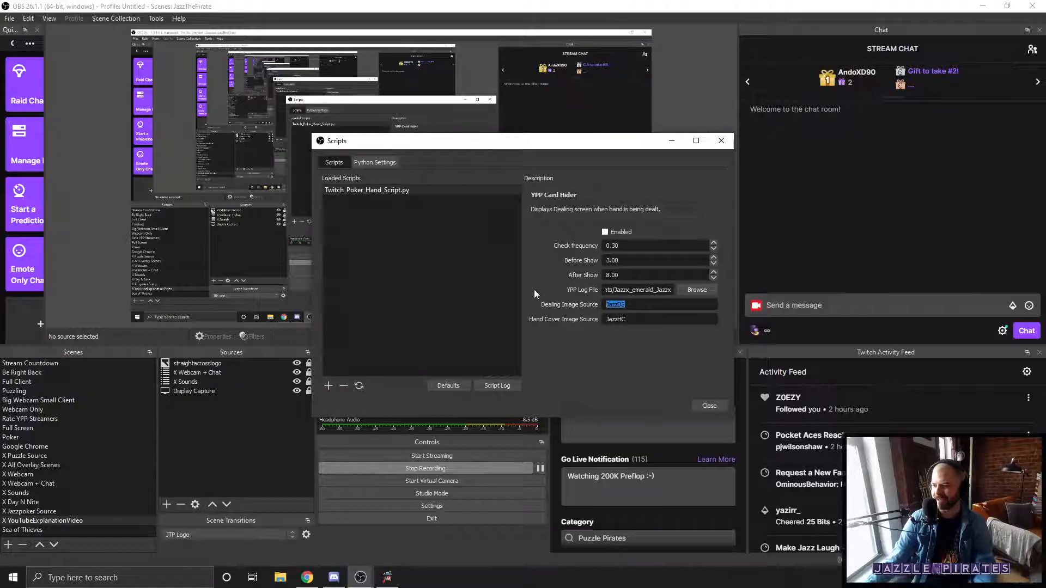
pyautogui.press('Tab')
pyautogui.hotkey('shift', 'Tab')
pyautogui.click(619, 304)
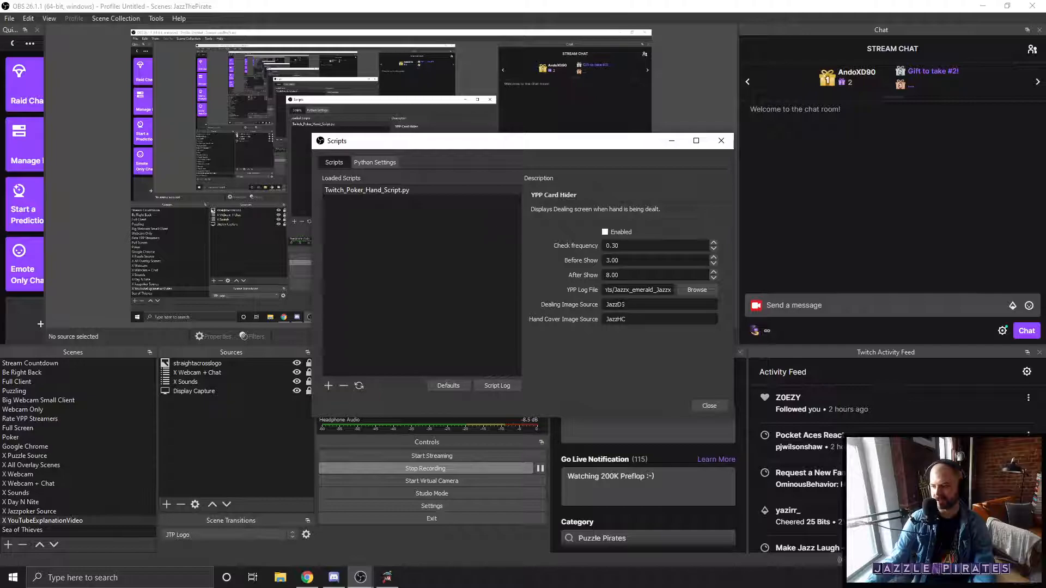
pyautogui.moveTo(634, 324); pyautogui.dragTo(579, 320)
pyautogui.click(618, 320)
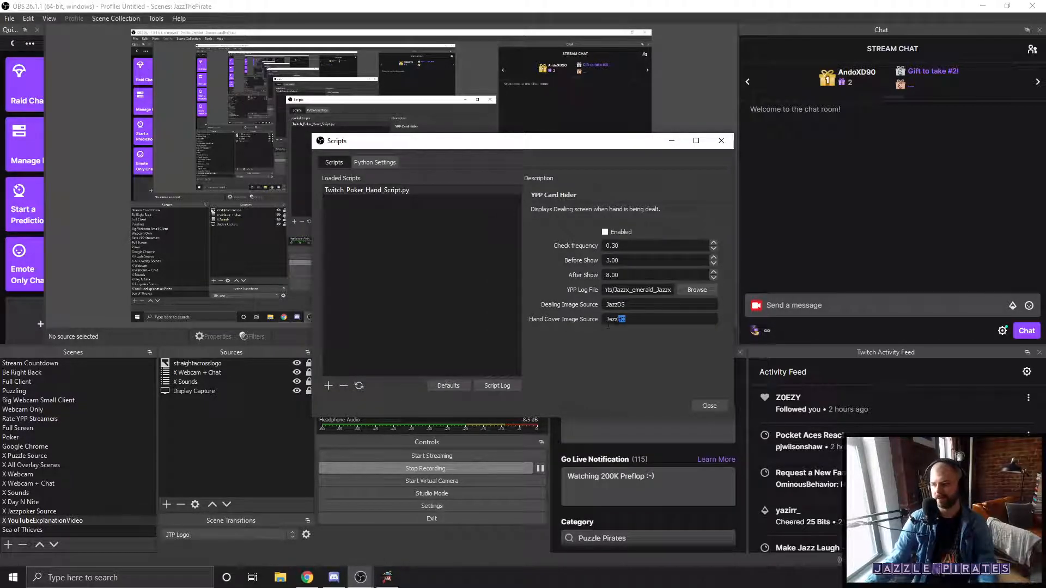
pyautogui.moveTo(627, 305); pyautogui.dragTo(599, 305)
pyautogui.click(627, 319)
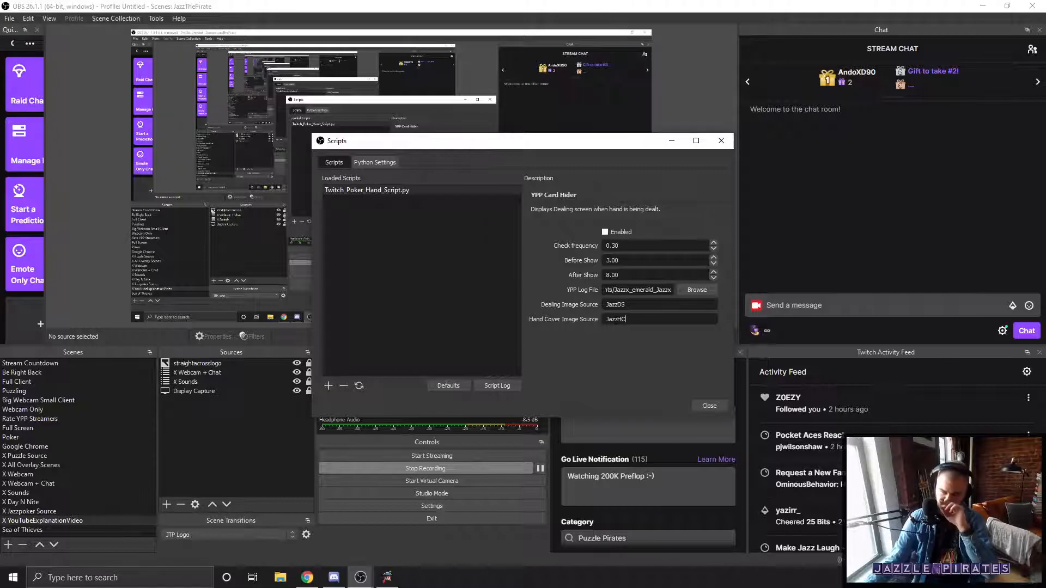
# Step: Close the Scripts window and switch OBS to the Poker scene
pyautogui.click(701, 405)
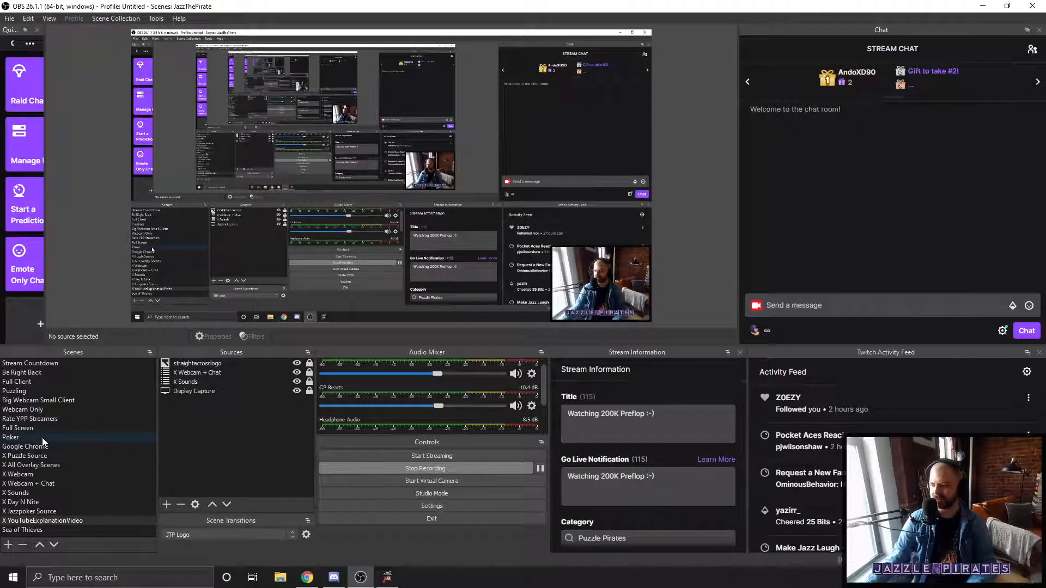
pyautogui.scroll(-2, 487, 401)
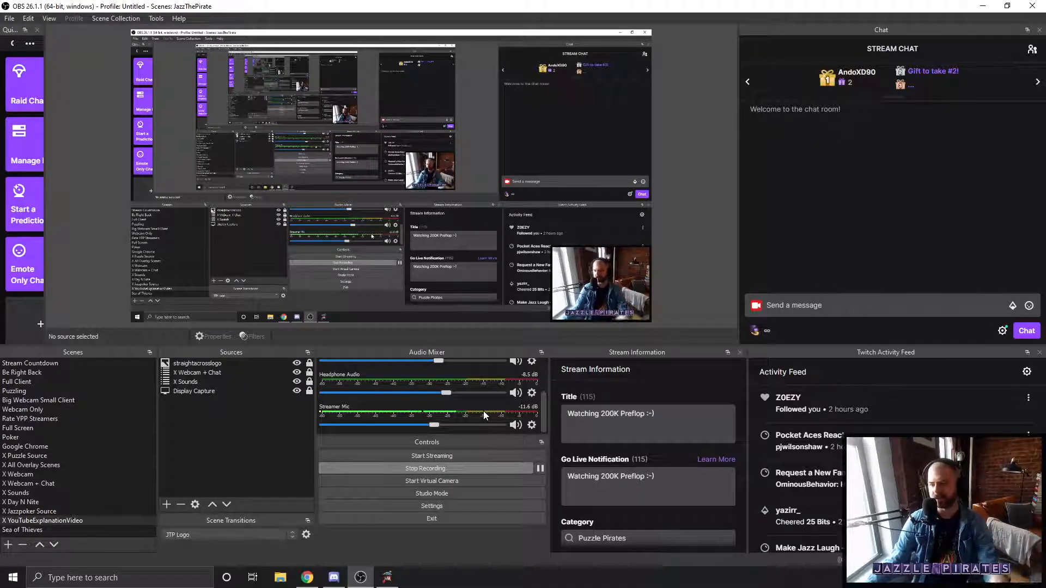
pyautogui.click(35, 434)
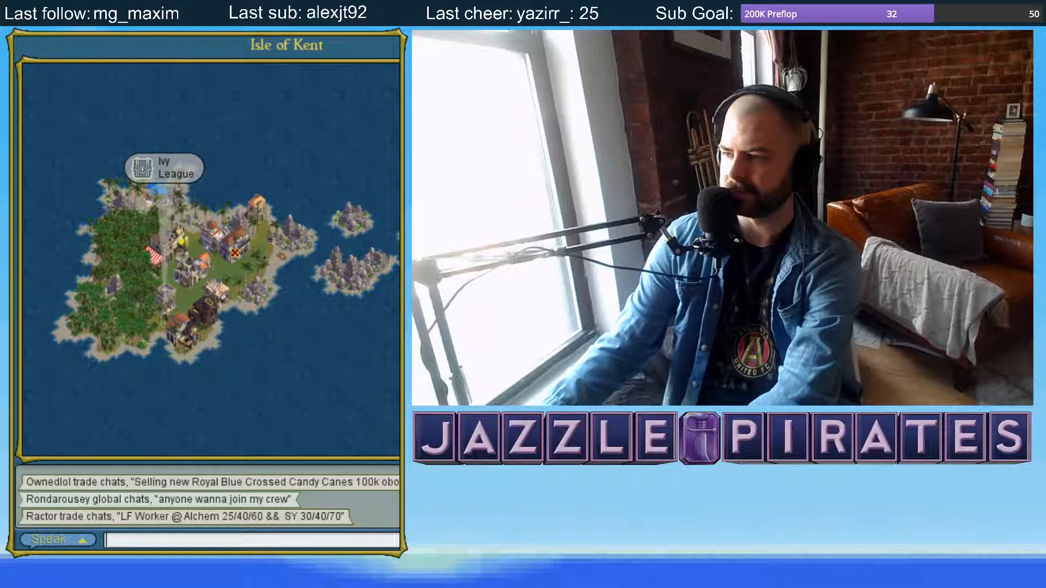
# Step: In Puzzle Pirates, open the parlor game tables and watch the 10-seat Texas Hold 'em 20 No Limit table
pyautogui.click(165, 249)
pyautogui.click(294, 328)
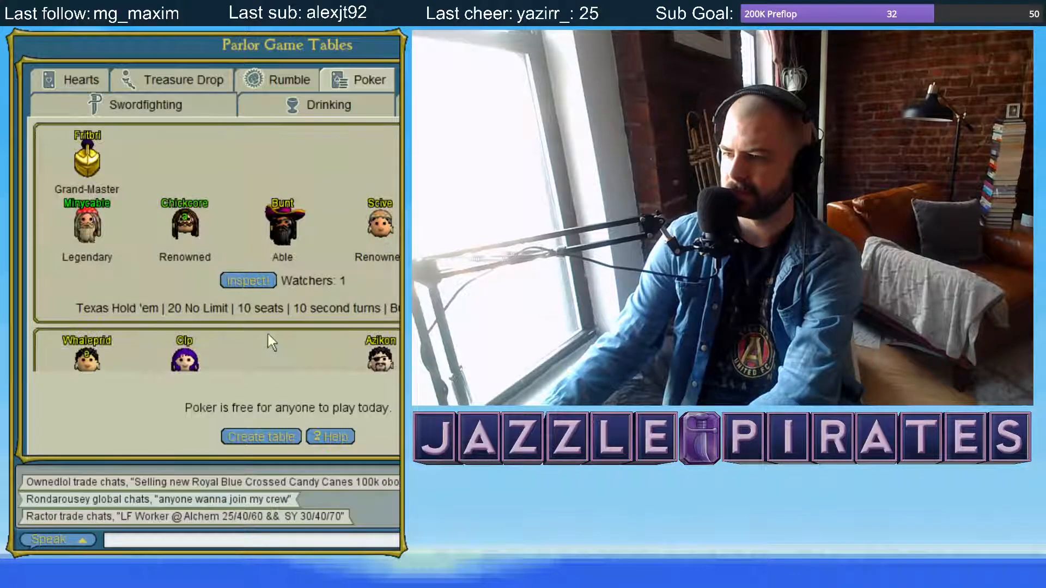
pyautogui.click(244, 284)
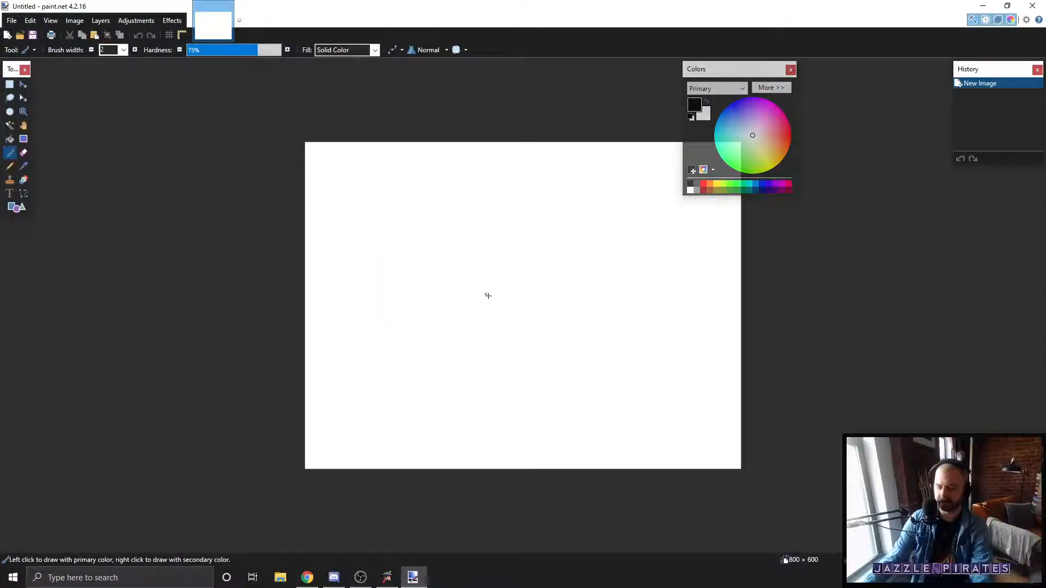
# Step: Paste the OBS screenshot into paint.net with the canvas expanded to fit, and examine the JazzDS and JazzHC entries among the Poker scene's sources
pyautogui.hotkey('ctrl', 'v')
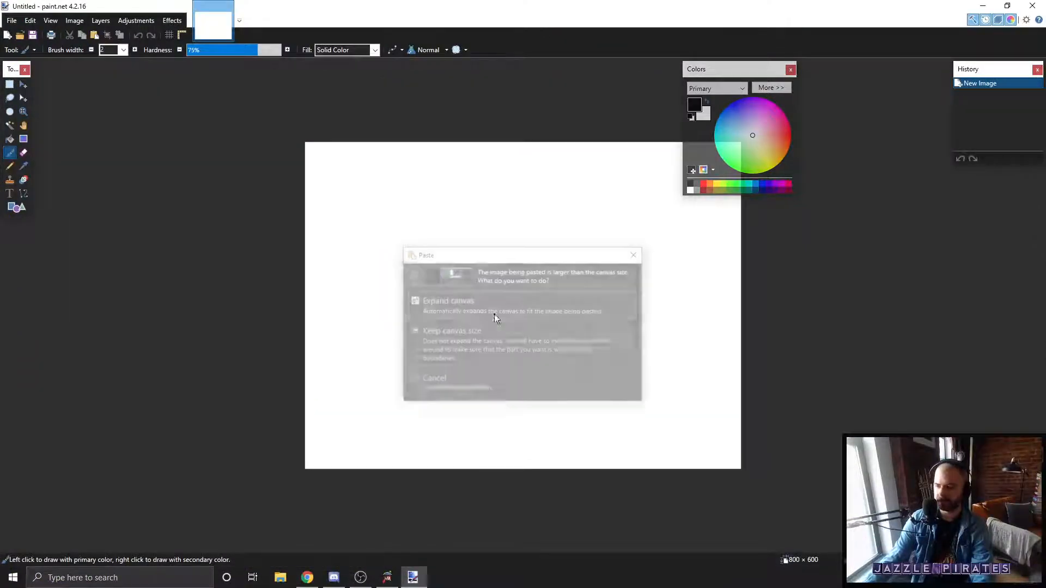
pyautogui.click(476, 310)
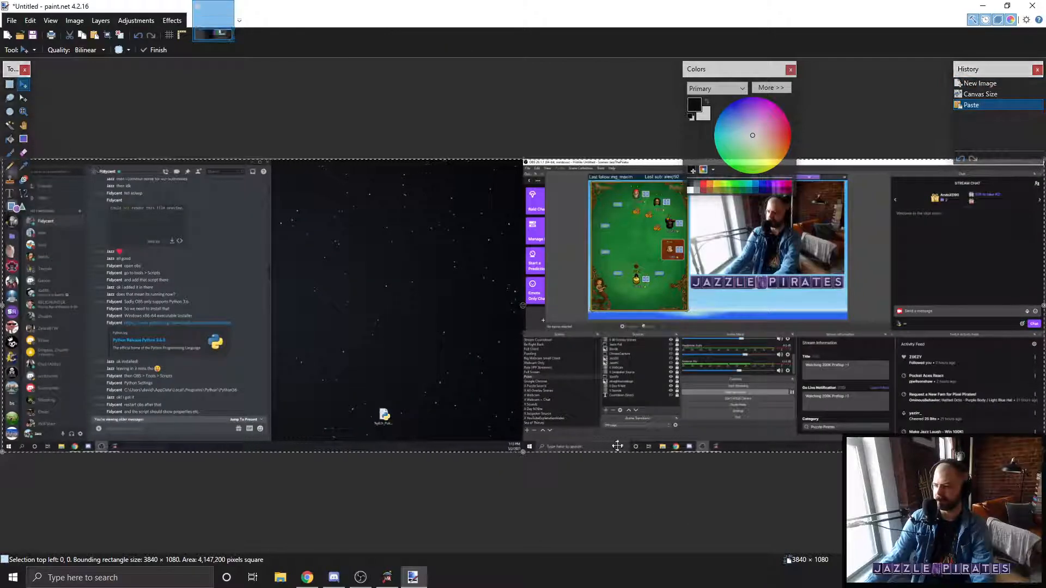
pyautogui.keyDown('ctrl'); pyautogui.scroll(3, 619, 450); pyautogui.keyUp('ctrl')
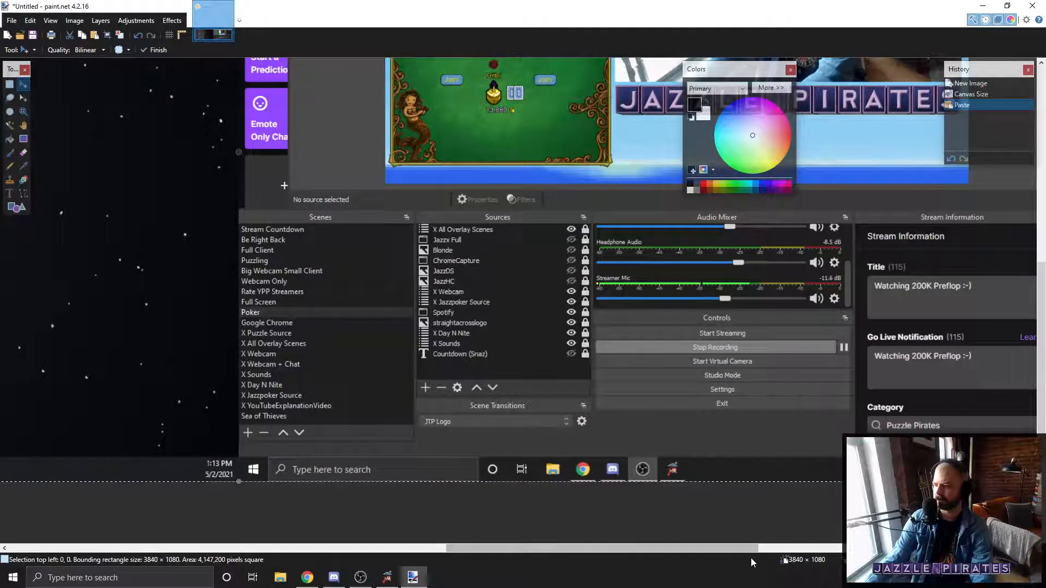
pyautogui.moveTo(704, 548); pyautogui.dragTo(781, 540)
pyautogui.moveTo(552, 547); pyautogui.dragTo(506, 542)
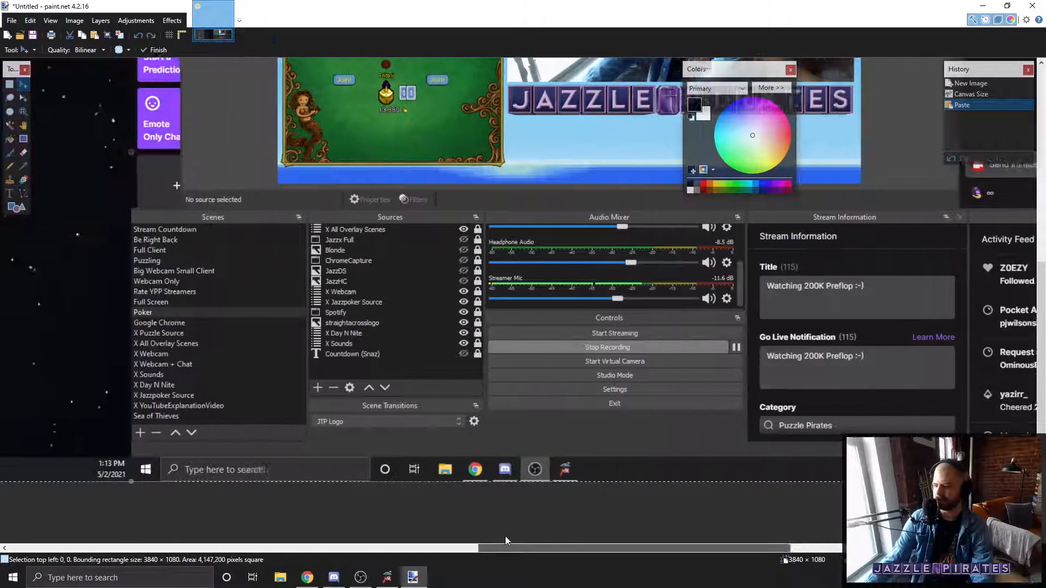
pyautogui.keyDown('ctrl'); pyautogui.scroll(-3, 593, 521); pyautogui.keyUp('ctrl')
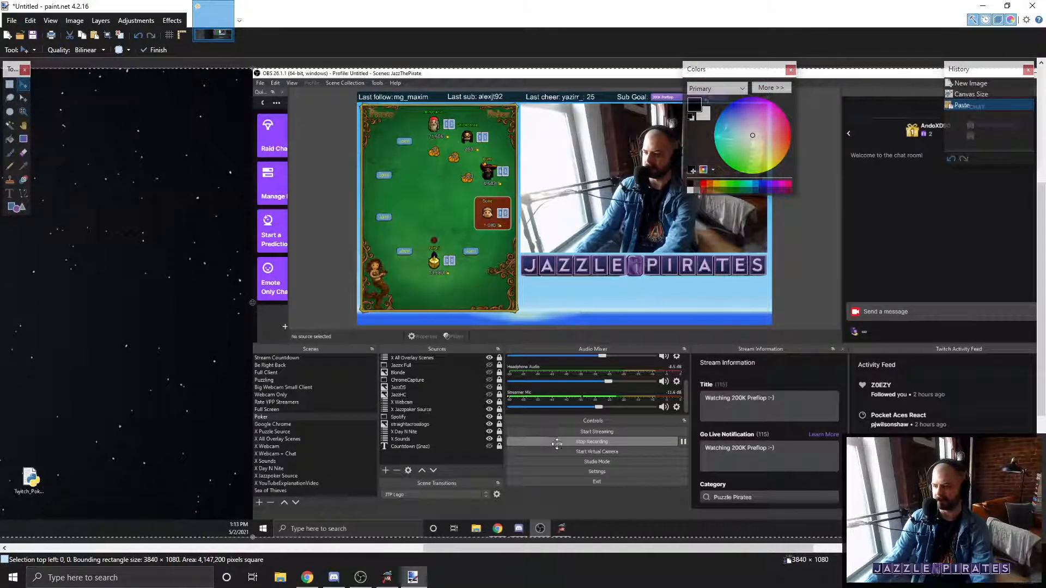
pyautogui.keyDown('ctrl'); pyautogui.scroll(3, 554, 444); pyautogui.keyUp('ctrl')
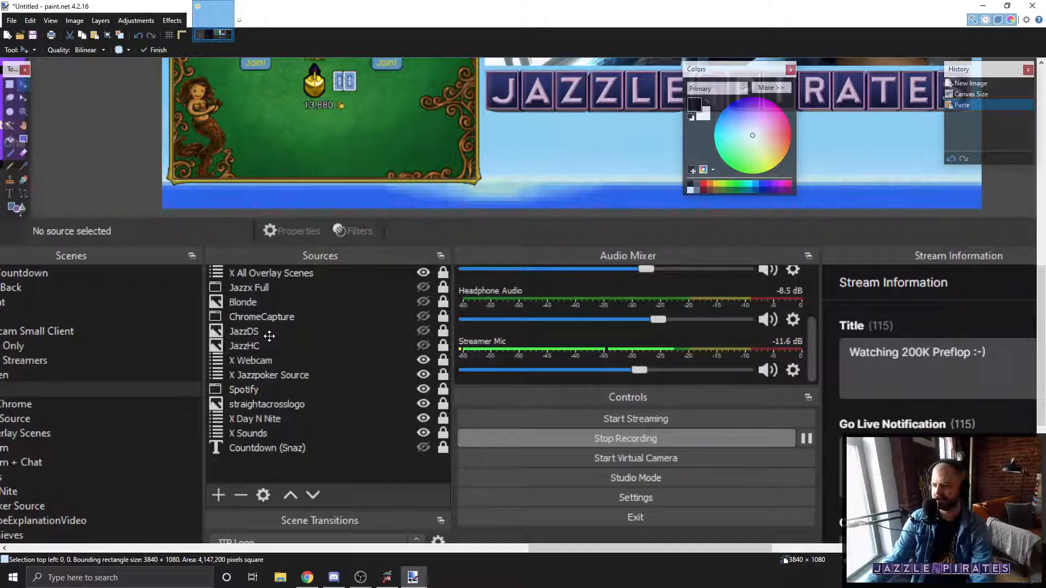
pyautogui.click(11, 20)
pyautogui.click(21, 34)
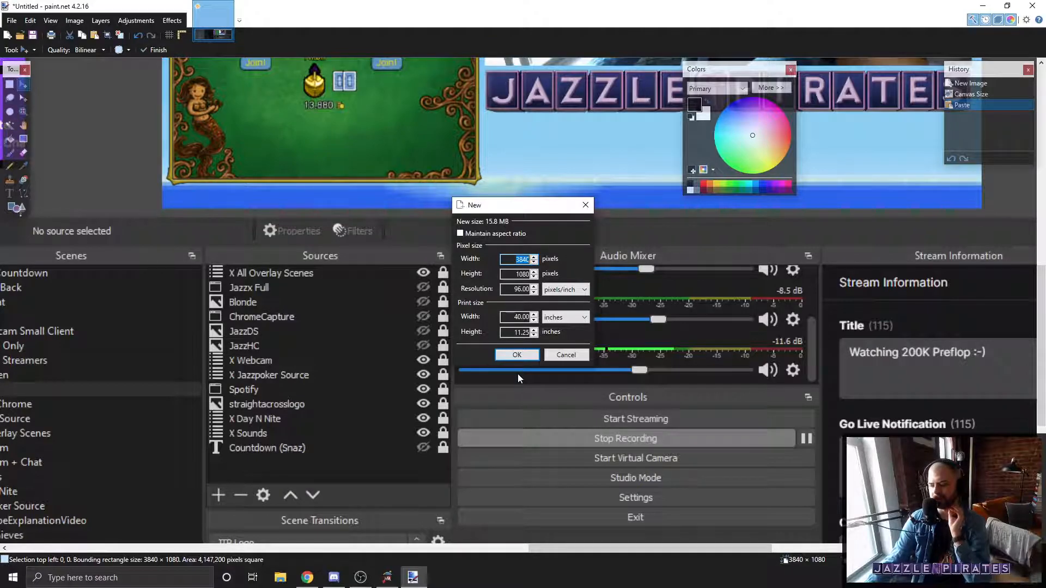
pyautogui.click(565, 355)
pyautogui.click(11, 20)
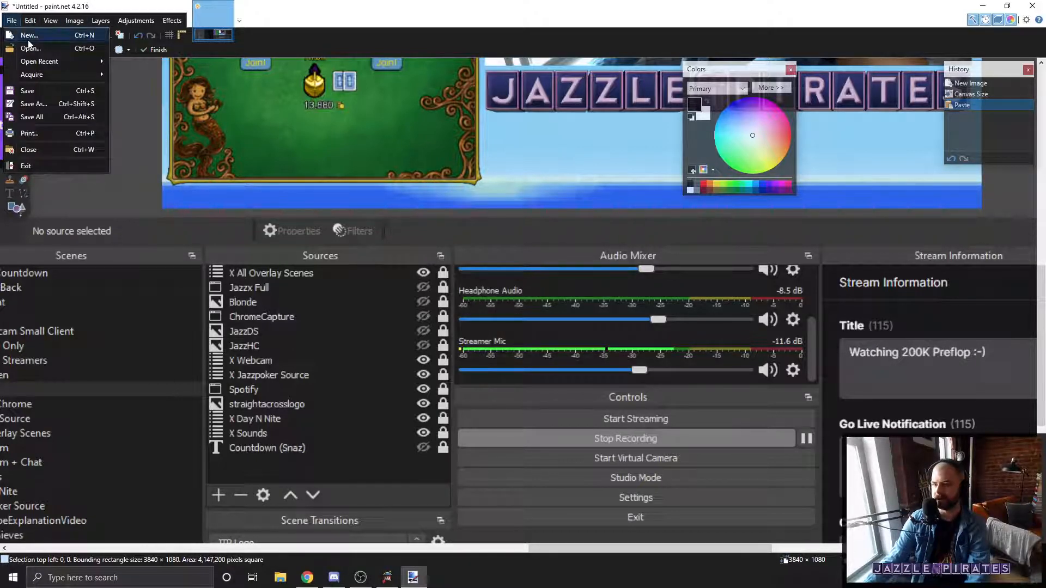
pyautogui.click(29, 39)
pyautogui.press('Escape')
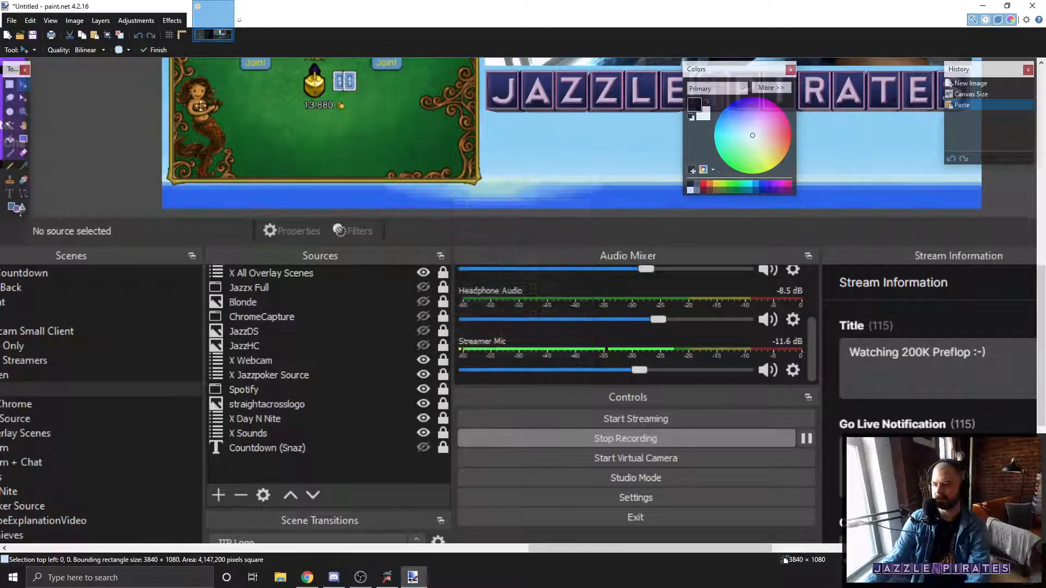
# Step: Open the Dealing Cover image from Desktop Folder > OBS Packed Up > All Media In Scenes
pyautogui.click(12, 20)
pyautogui.click(24, 46)
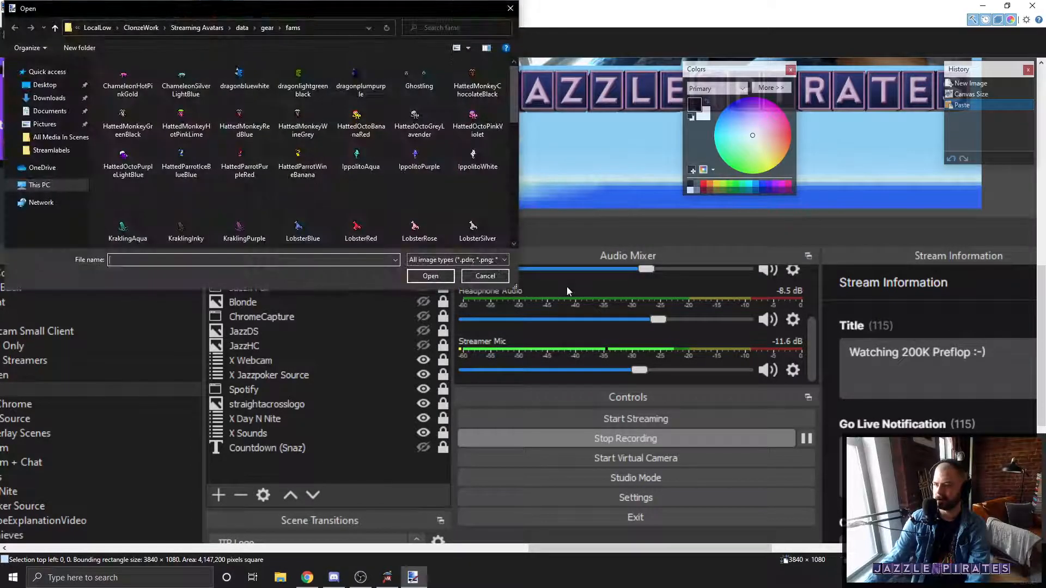
pyautogui.click(45, 84)
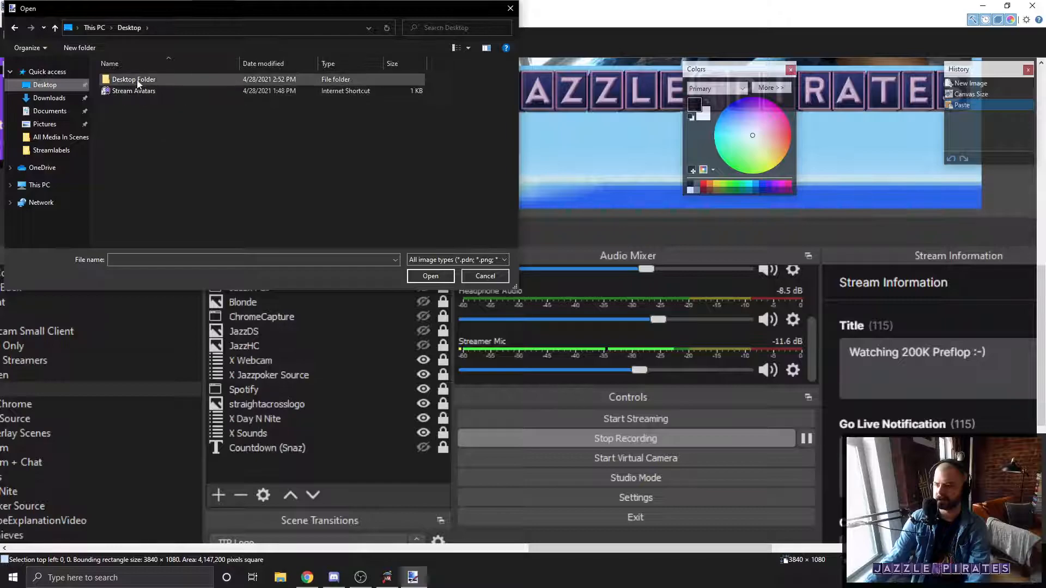
pyautogui.doubleClick(138, 81)
pyautogui.doubleClick(137, 83)
pyautogui.doubleClick(136, 82)
pyautogui.scroll(-2, 234, 136)
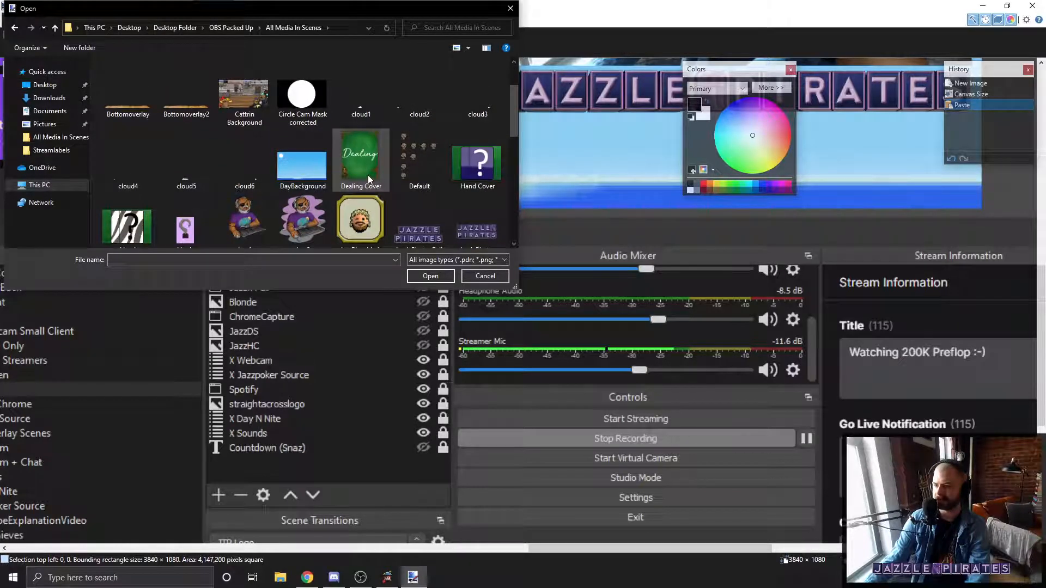
pyautogui.doubleClick(368, 175)
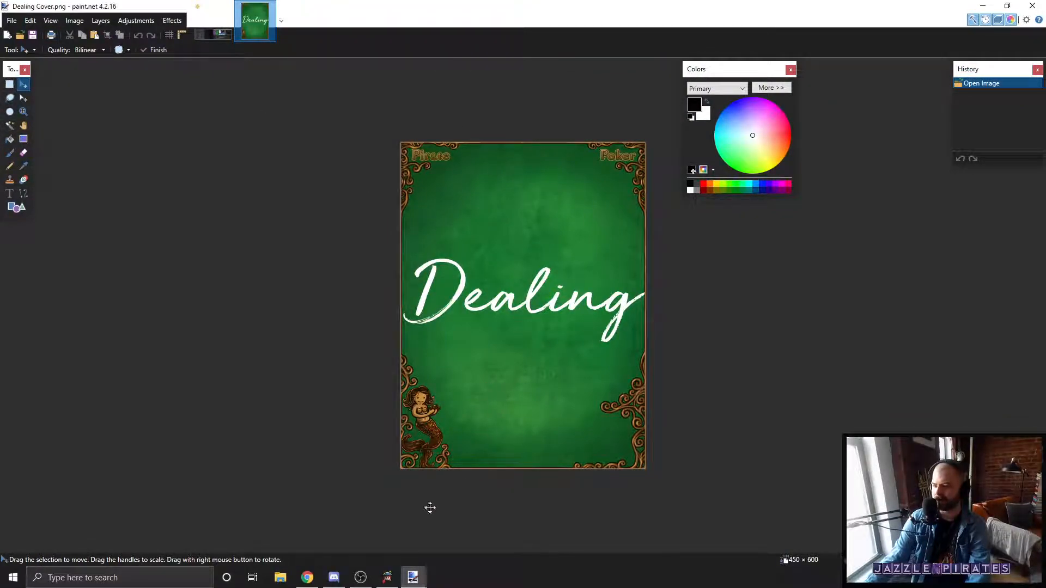
# Step: In OBS, add the existing JazzDS image source to the X YouTubeExplanationVideo scene
pyautogui.click(360, 577)
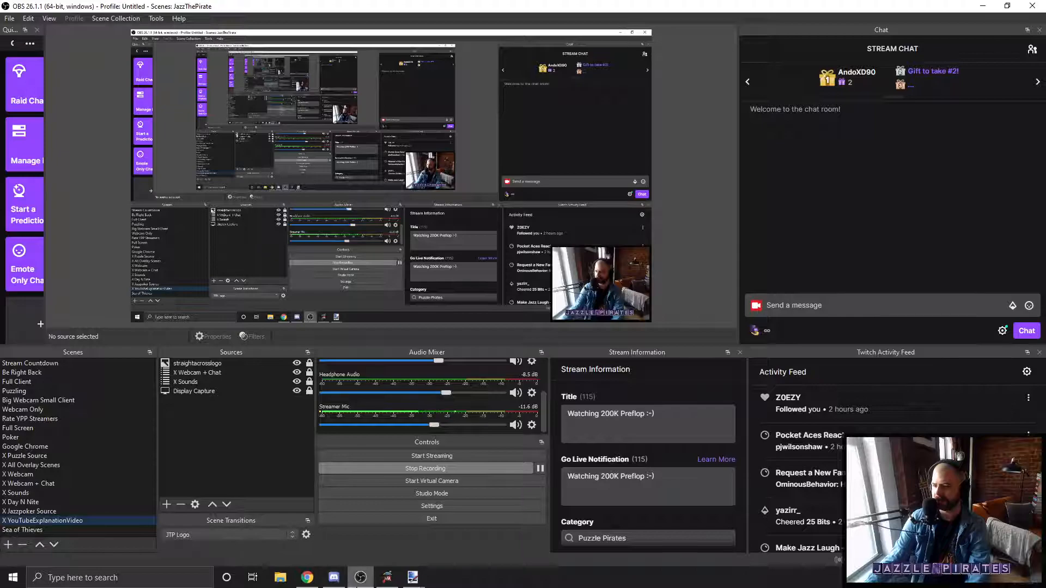
pyautogui.click(167, 506)
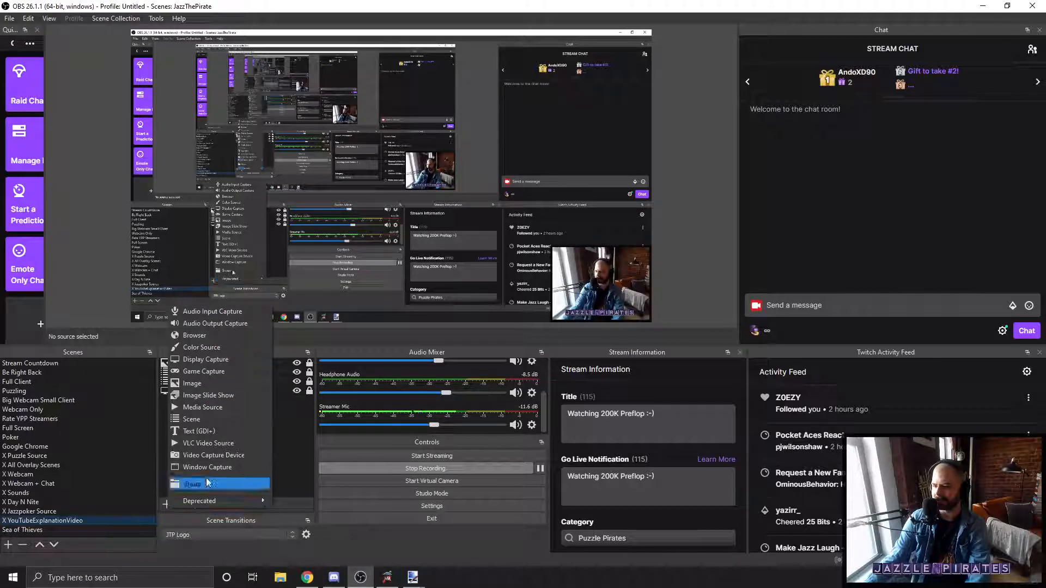
pyautogui.click(200, 384)
pyautogui.click(442, 243)
pyautogui.scroll(-6, 502, 289)
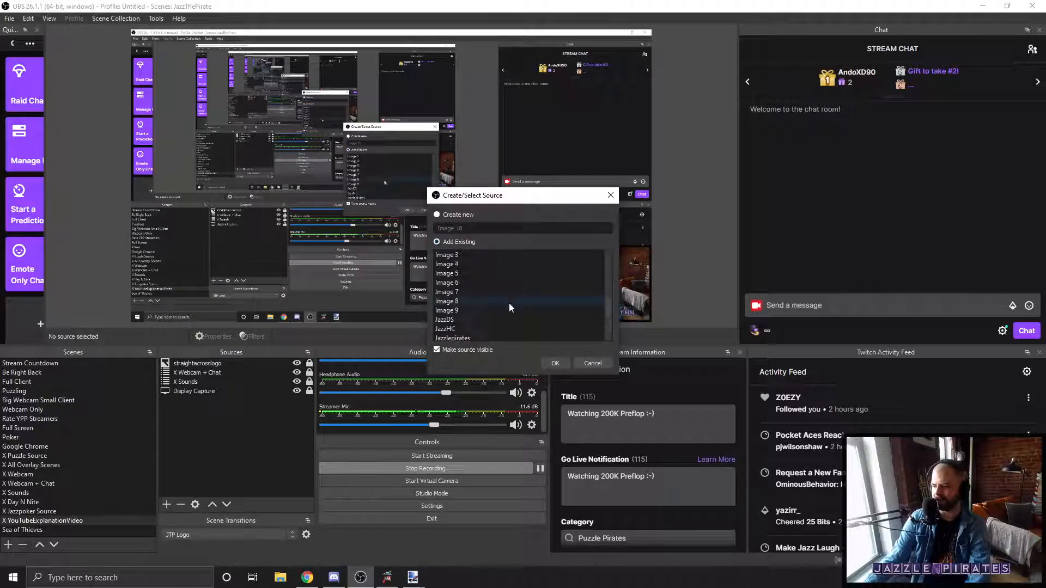
pyautogui.scroll(-2, 506, 305)
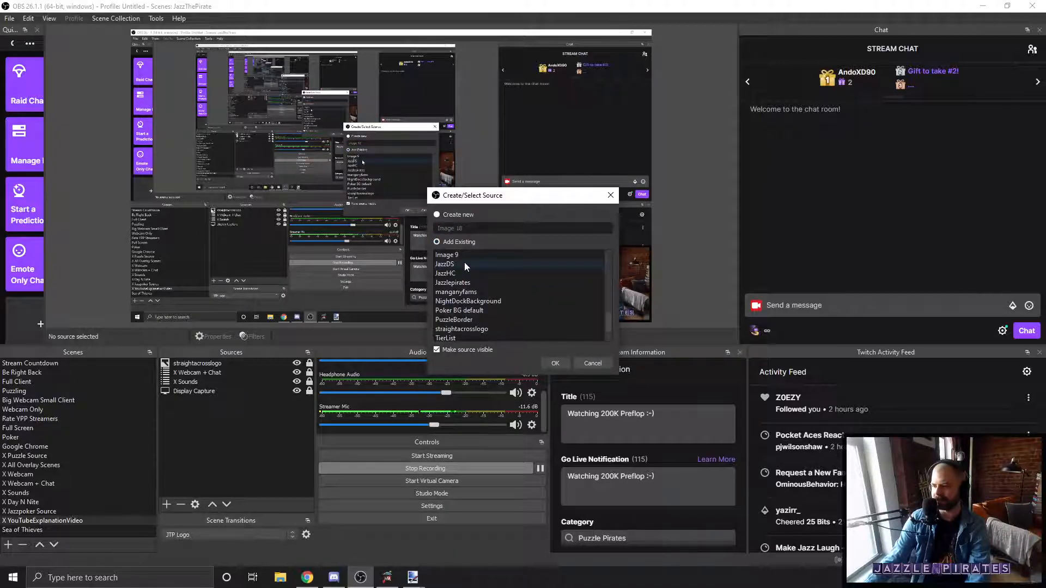
pyautogui.click(464, 264)
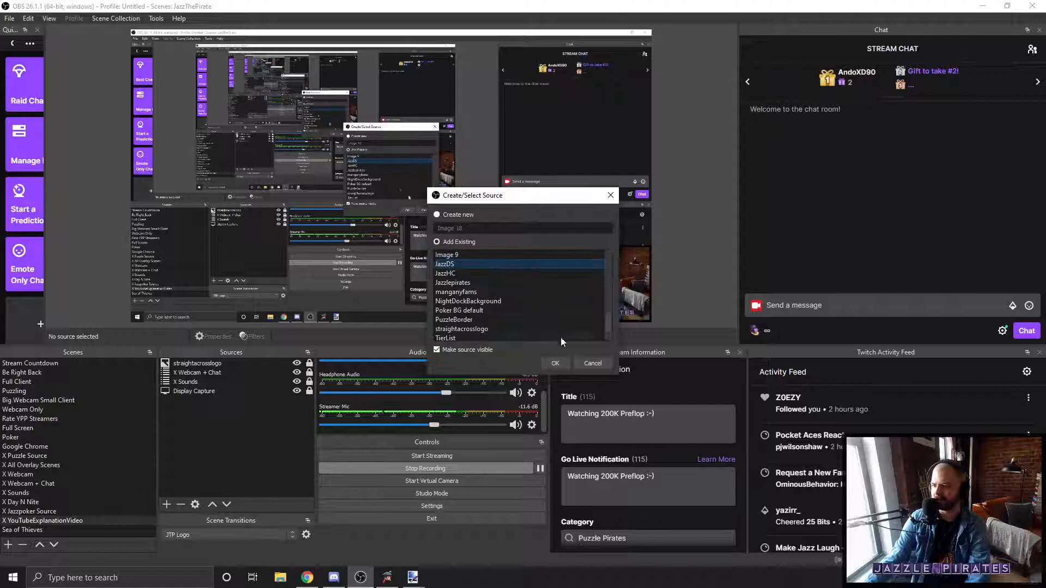
pyautogui.click(561, 360)
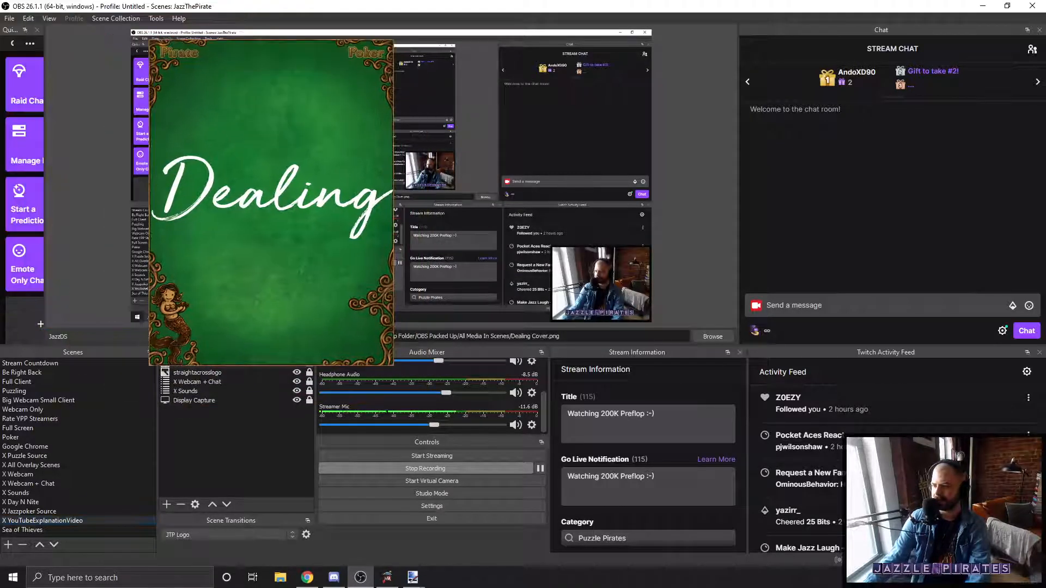
# Step: Enlarge the Dealing cover image in the preview and reposition it over the left half of the display capture
pyautogui.moveTo(327, 212); pyautogui.dragTo(388, 292)
pyautogui.moveTo(332, 229); pyautogui.dragTo(298, 233)
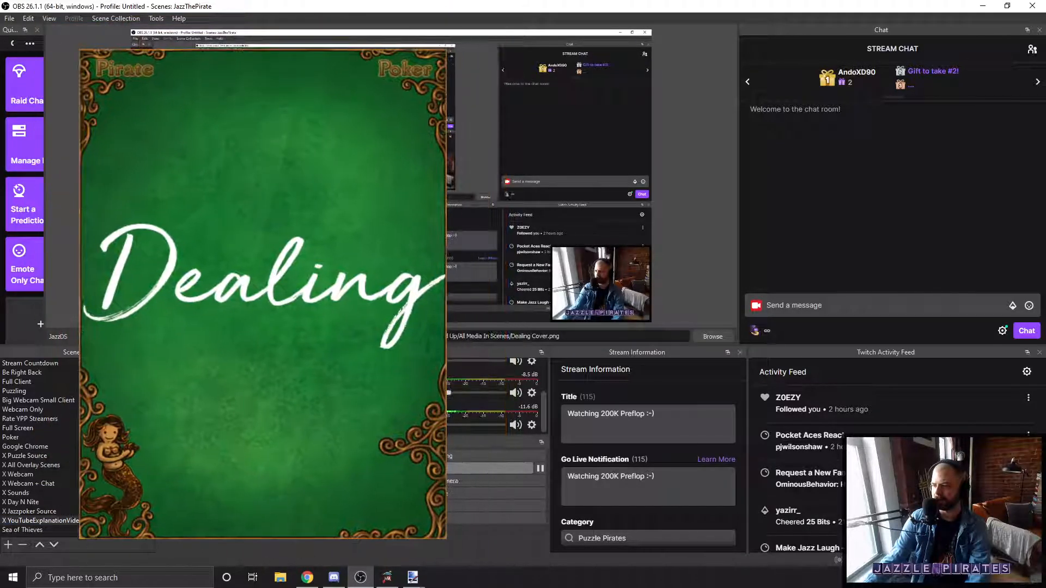
pyautogui.click(392, 239)
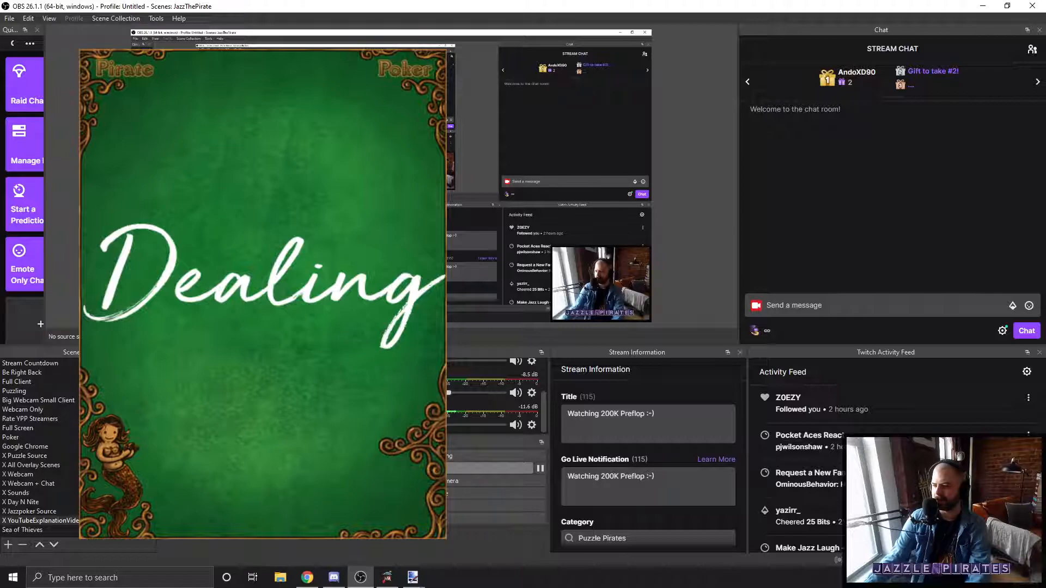
# Step: Add the existing JazzHC image source to the same scene
pyautogui.click(202, 446)
pyautogui.click(443, 242)
pyautogui.scroll(-10, 478, 278)
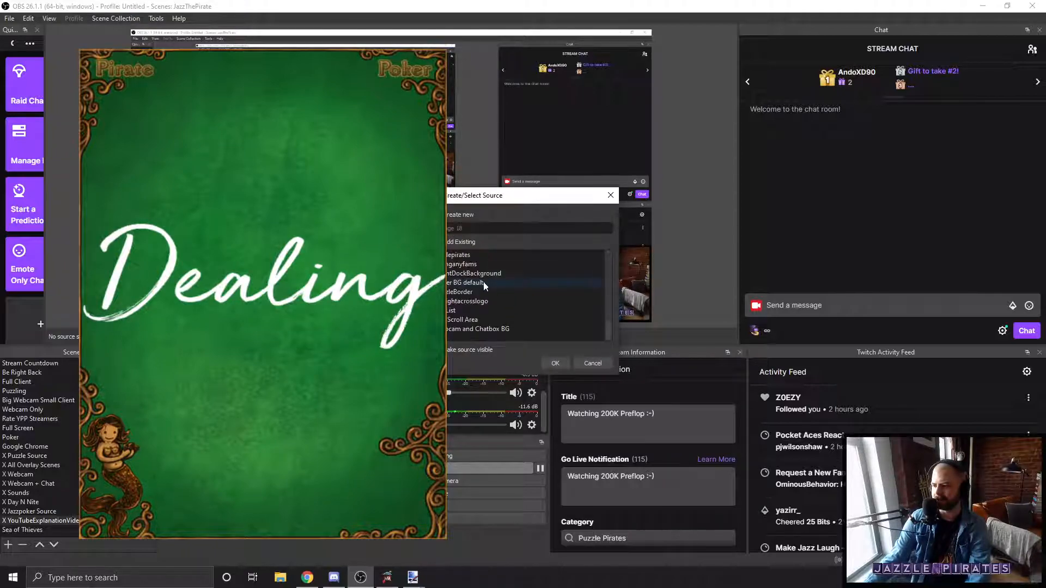
pyautogui.click(476, 301)
pyautogui.click(550, 360)
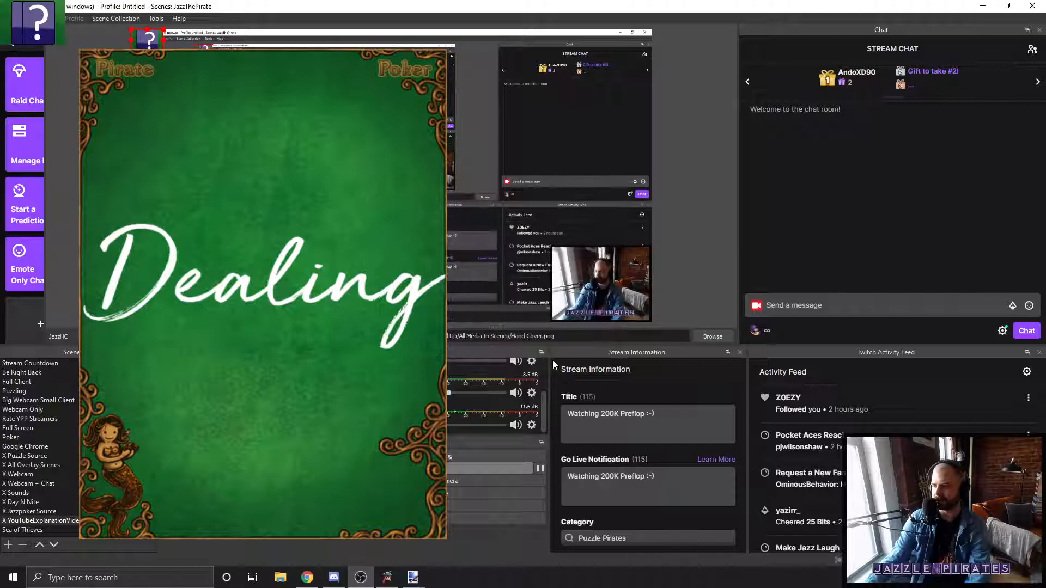
# Step: Enlarge the question-mark hand cover image and place it to the right of the Dealing cover's lower edge
pyautogui.moveTo(164, 52); pyautogui.dragTo(399, 272)
pyautogui.click(446, 251)
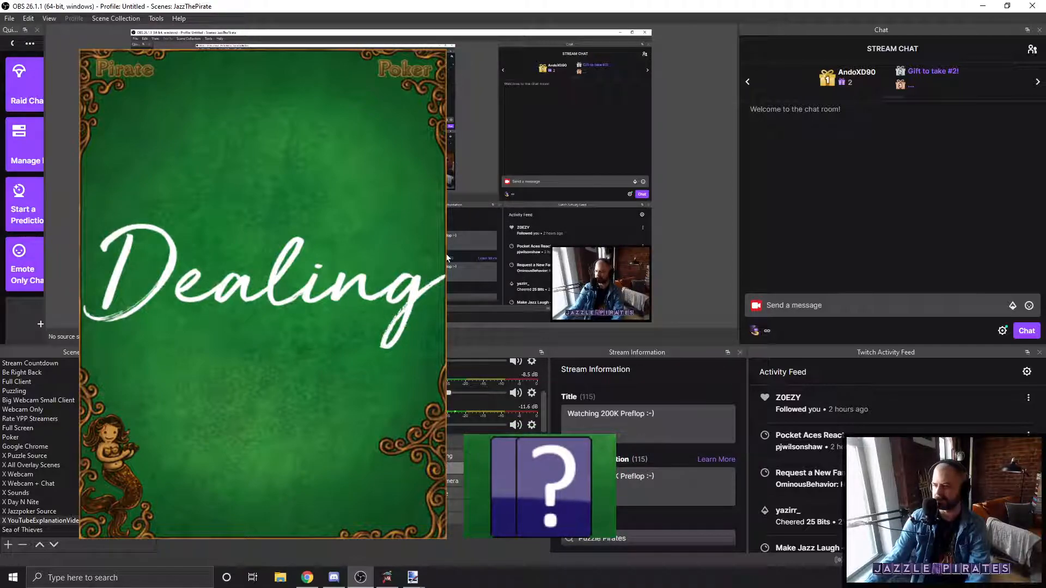
pyautogui.click(327, 240)
pyautogui.moveTo(327, 239); pyautogui.dragTo(326, 240)
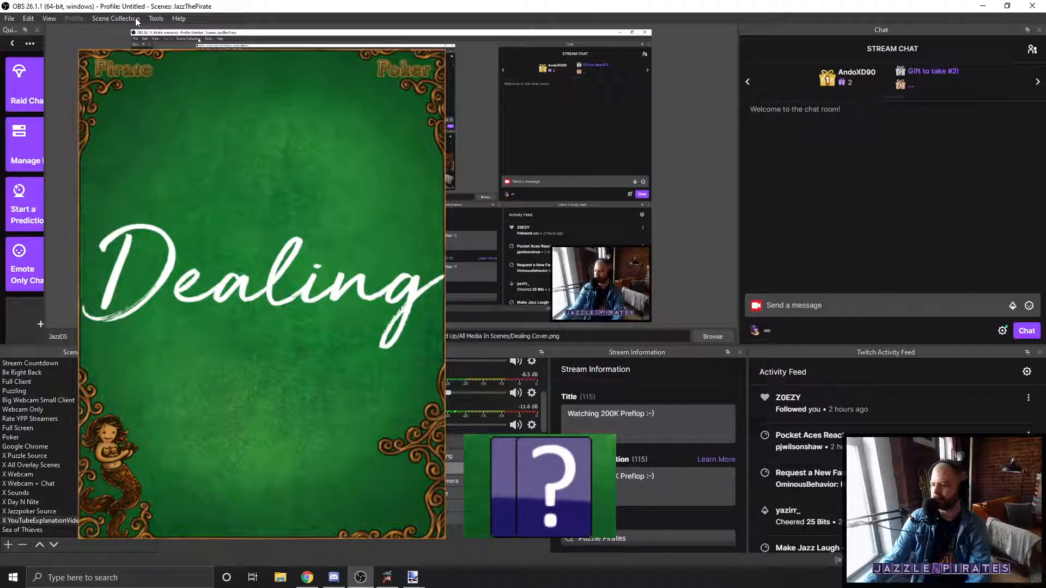
# Step: Move the hand cover image into the Dealing cover's lower area and order JazzDS above JazzHC in the sources
pyautogui.moveTo(541, 487); pyautogui.dragTo(225, 478)
pyautogui.moveTo(218, 400); pyautogui.dragTo(218, 385)
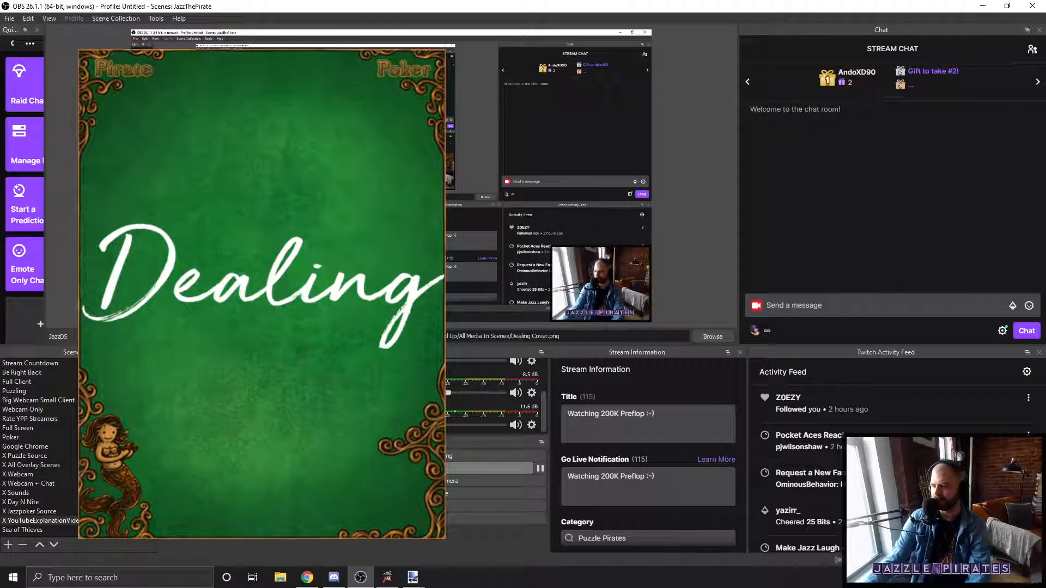
# Step: Hide and show the JazzDS source twice to preview the scene with and without the Dealing cover
pyautogui.click(297, 363)
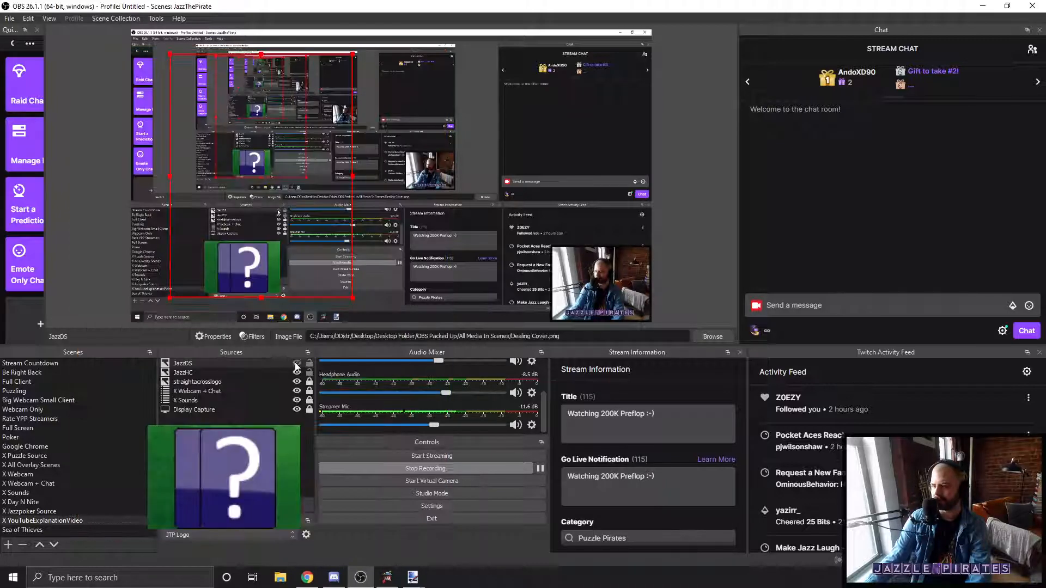
pyautogui.click(296, 364)
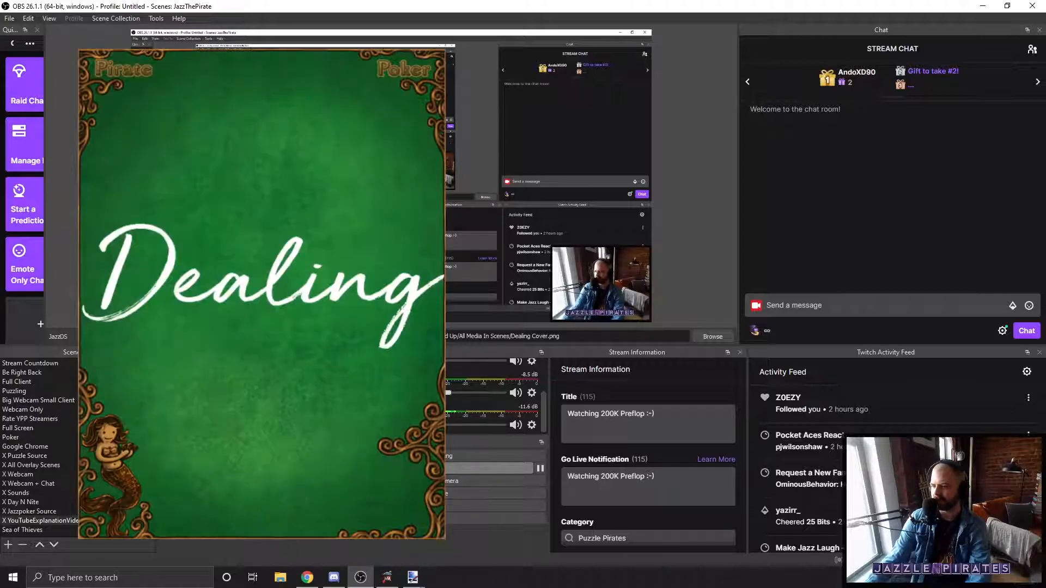
pyautogui.click(295, 364)
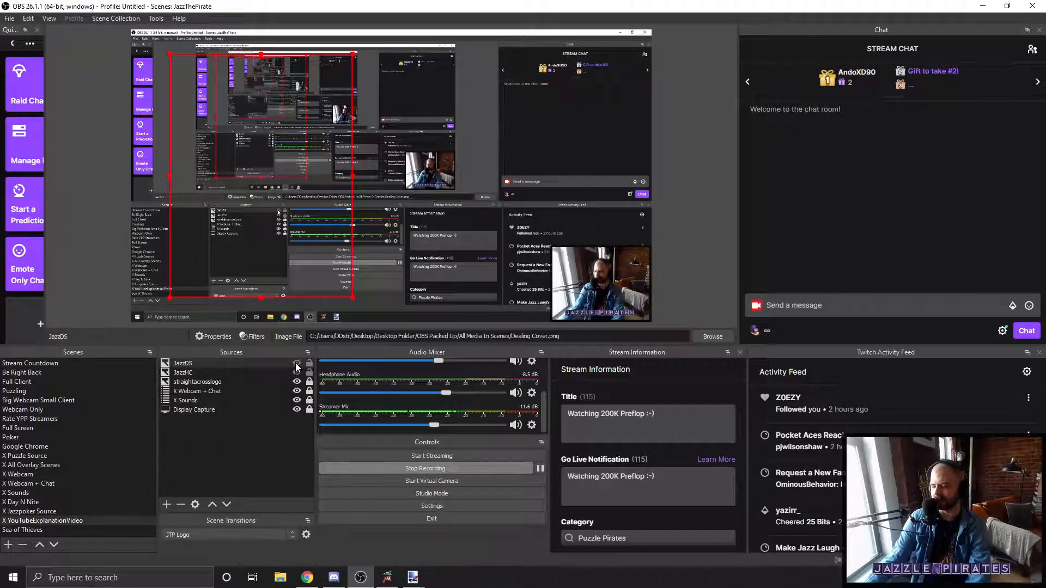
pyautogui.click(296, 363)
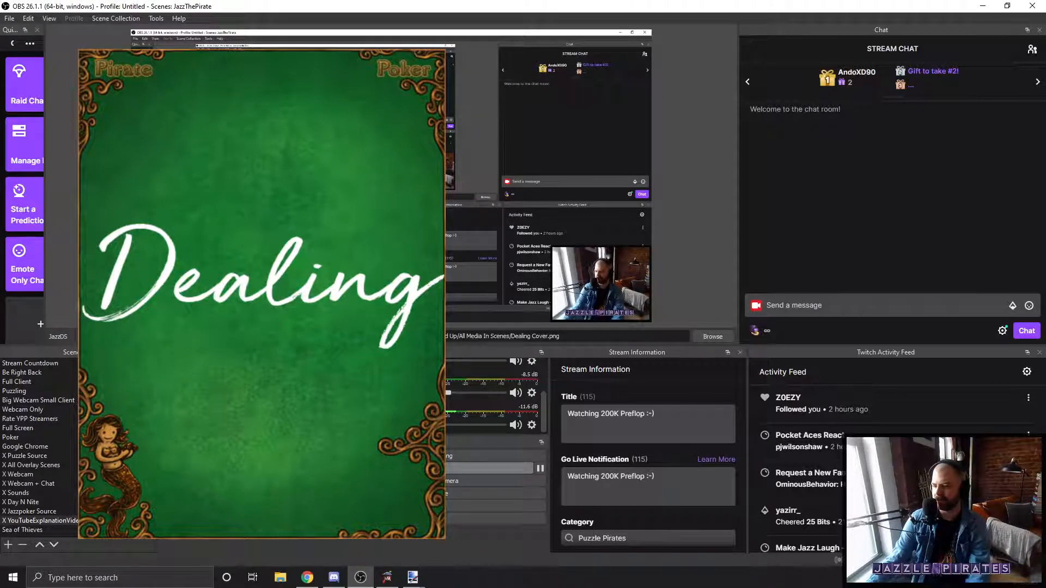
# Step: Add the existing Jazzx Full window capture as a source in the X YouTubeExplanationVideo scene
pyautogui.click(204, 510)
pyautogui.click(443, 243)
pyautogui.click(450, 272)
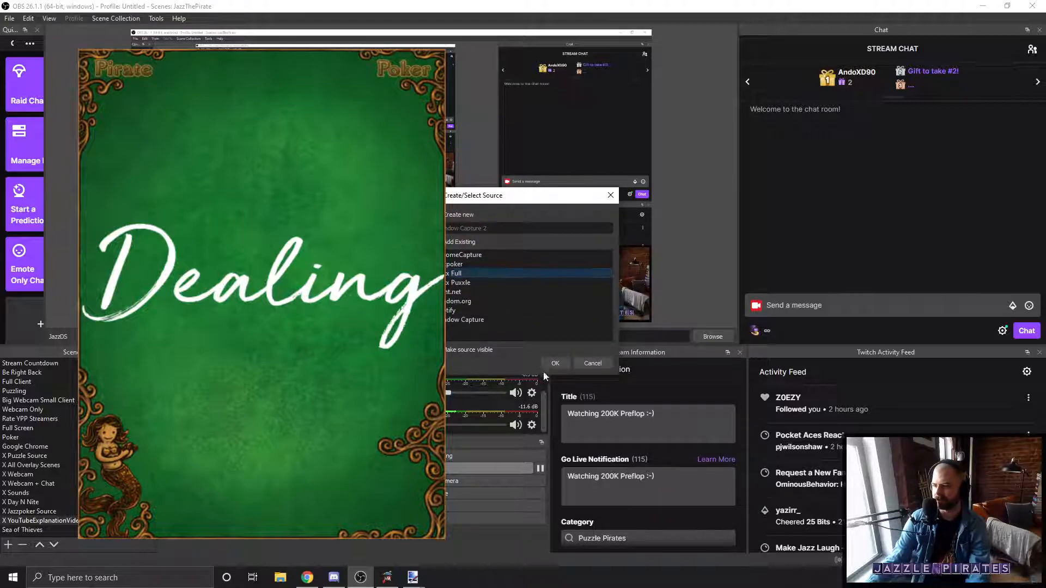
pyautogui.click(557, 363)
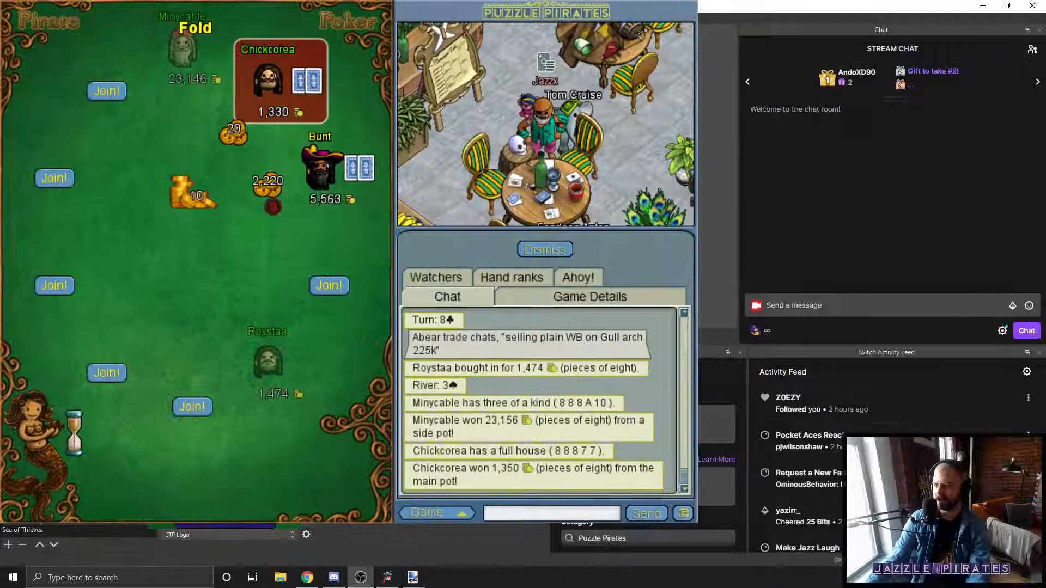
# Step: Reposition and resize the Jazzx Full game capture so its poker table lines up with the Dealing cover
pyautogui.moveTo(316, 175); pyautogui.dragTo(551, 191)
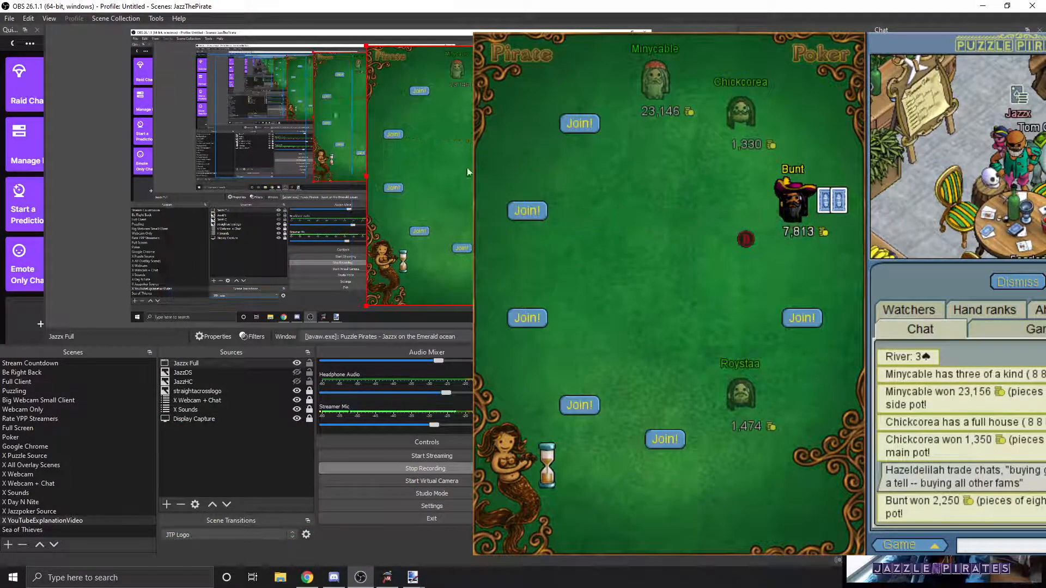
pyautogui.moveTo(466, 196); pyautogui.dragTo(269, 188)
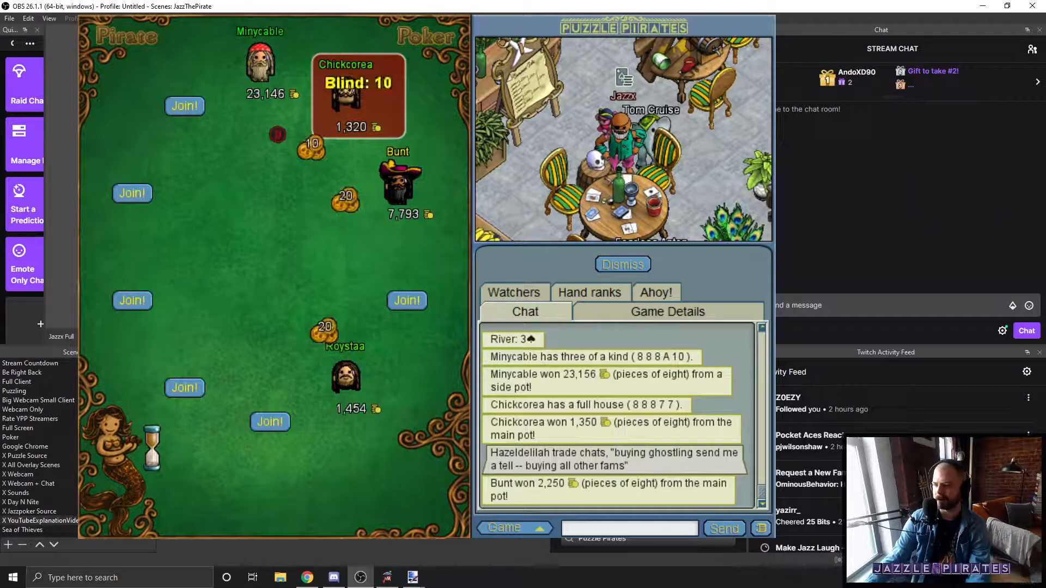
pyautogui.moveTo(517, 37); pyautogui.dragTo(498, 51)
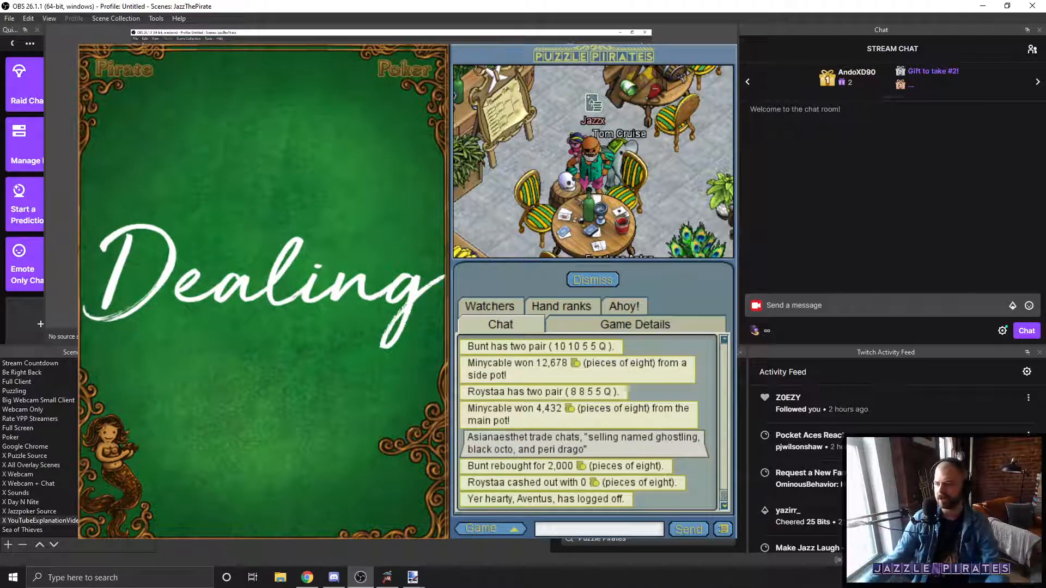
# Step: Switch to the Puzzle Pirates game window, scroll through its chat log to check the covers in the scene, and minimize the window
pyautogui.click(388, 579)
pyautogui.scroll(4, 751, 427)
pyautogui.scroll(2, 595, 446)
pyautogui.scroll(-6, 619, 465)
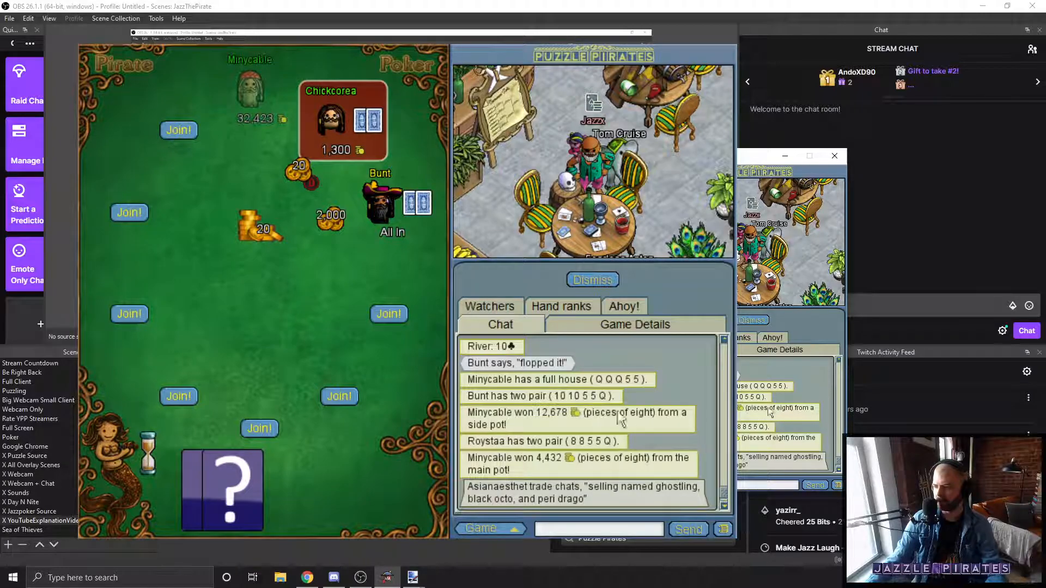
pyautogui.click(784, 157)
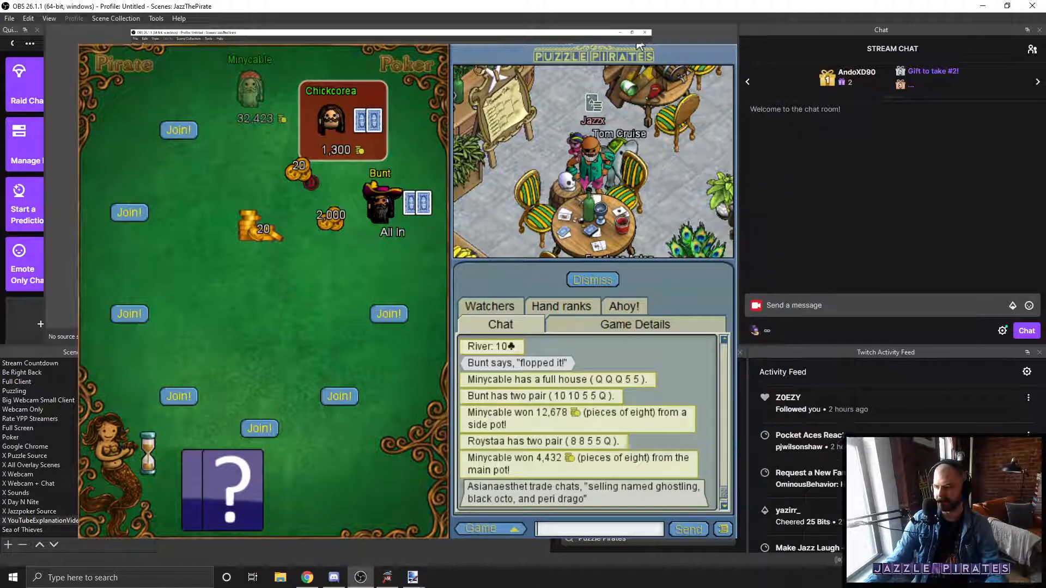